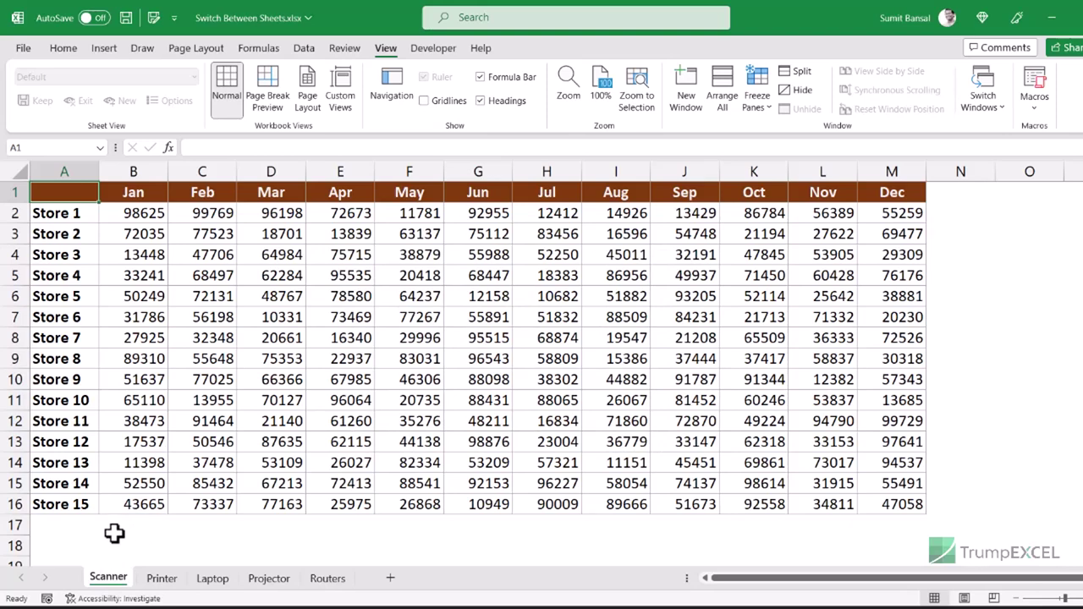
Step through the worksheets one at a time from Scanner to Routers and back, and visit Projector before returning to Scanner
key("ctrl+Page_Down")
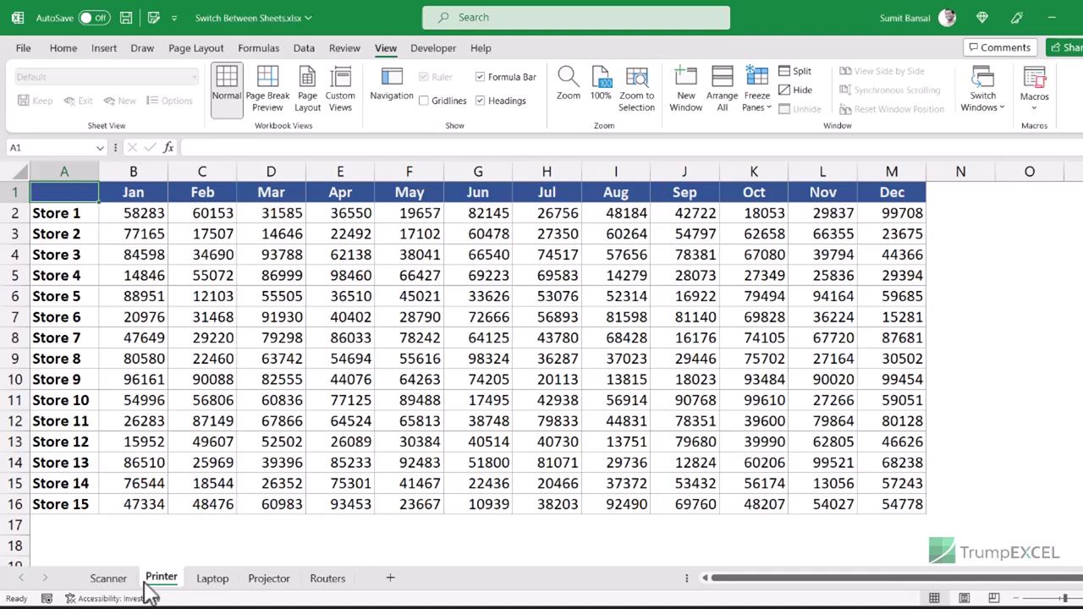
key("ctrl+Page_Up")
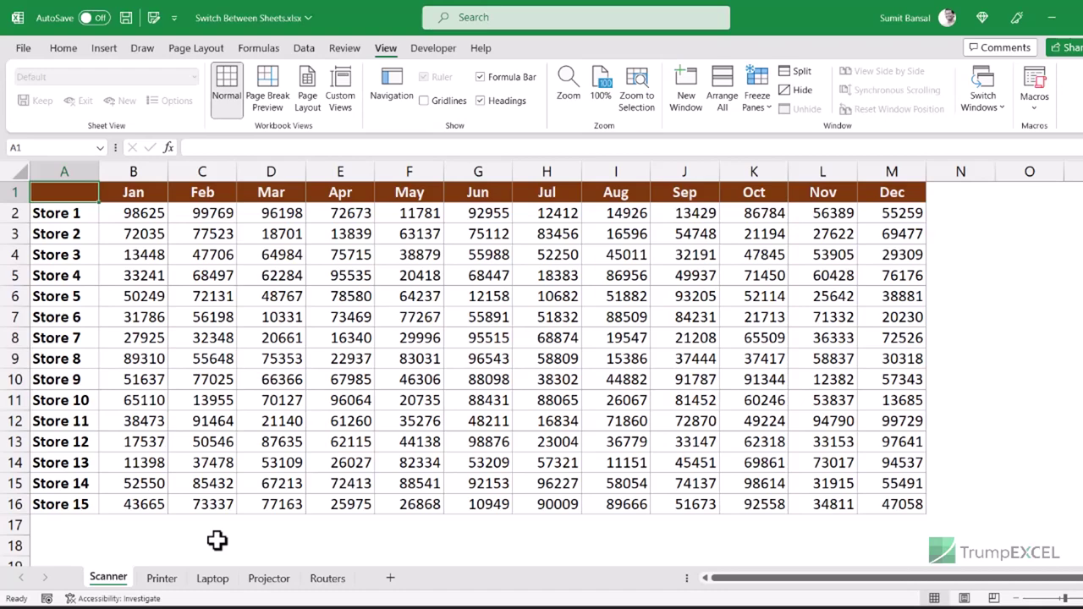
key("ctrl+Page_Down")
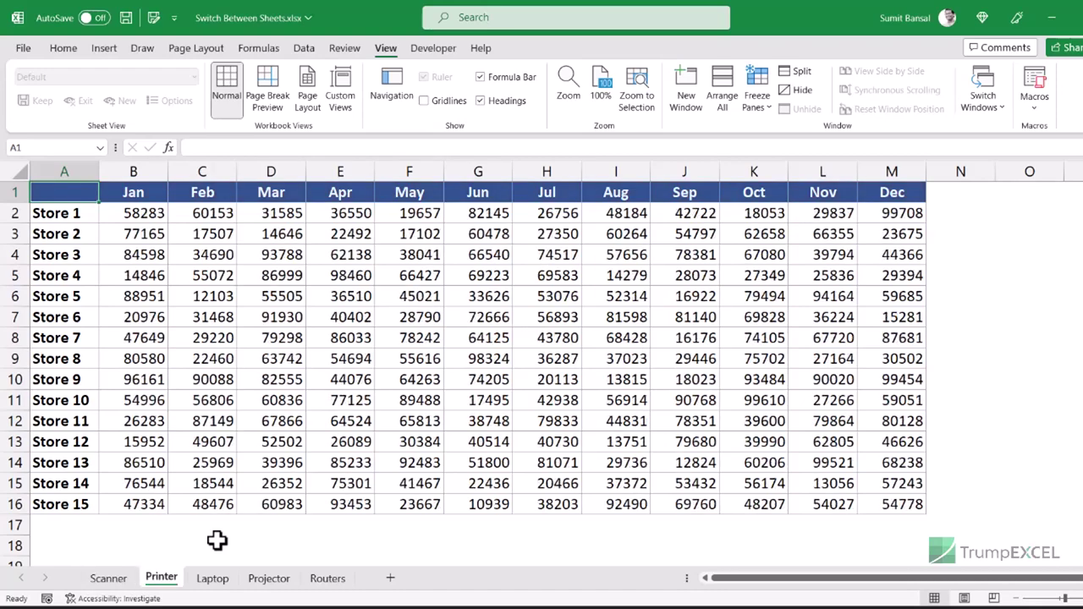
key("ctrl+Page_Down")
key("ctrl+Page_Down")
key("ctrl+Page_Down")
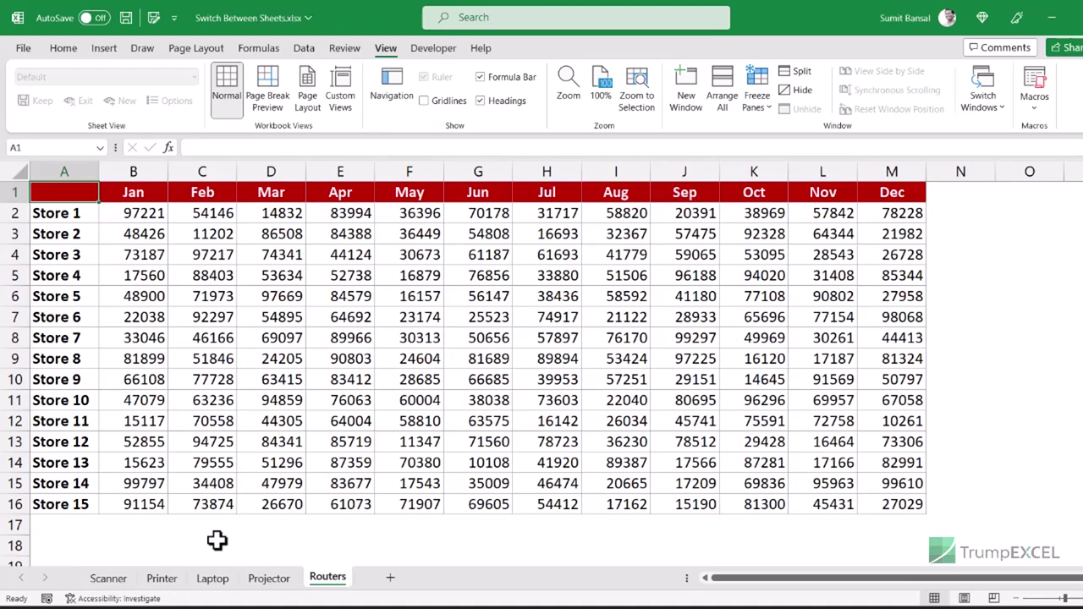
key("ctrl+Page_Up")
key("ctrl+Page_Up")
key("ctrl+Page_Up")
key("ctrl+Page_Up")
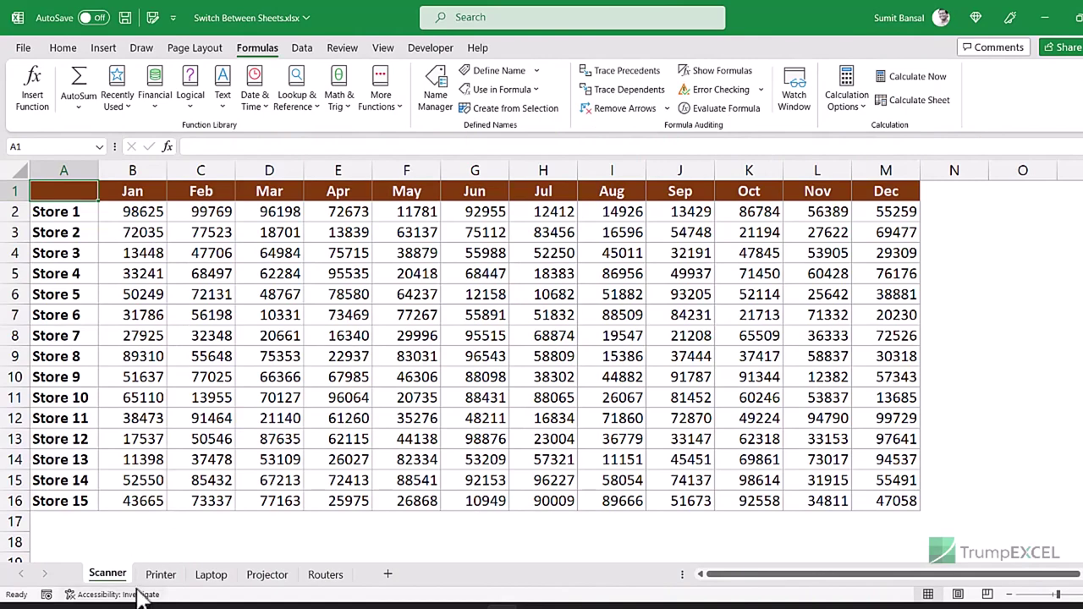
left_click(264, 577)
left_click(107, 575)
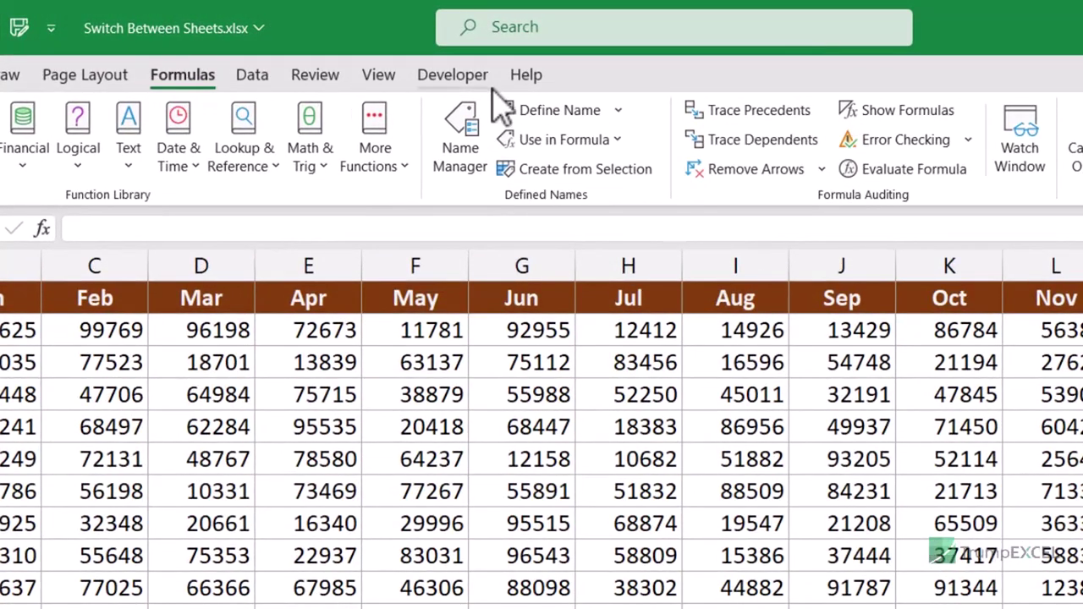
Open the Watch Window and add watches for cell A1 of the Scanner sheet and cell A1 of the Projector sheet
left_click(1022, 149)
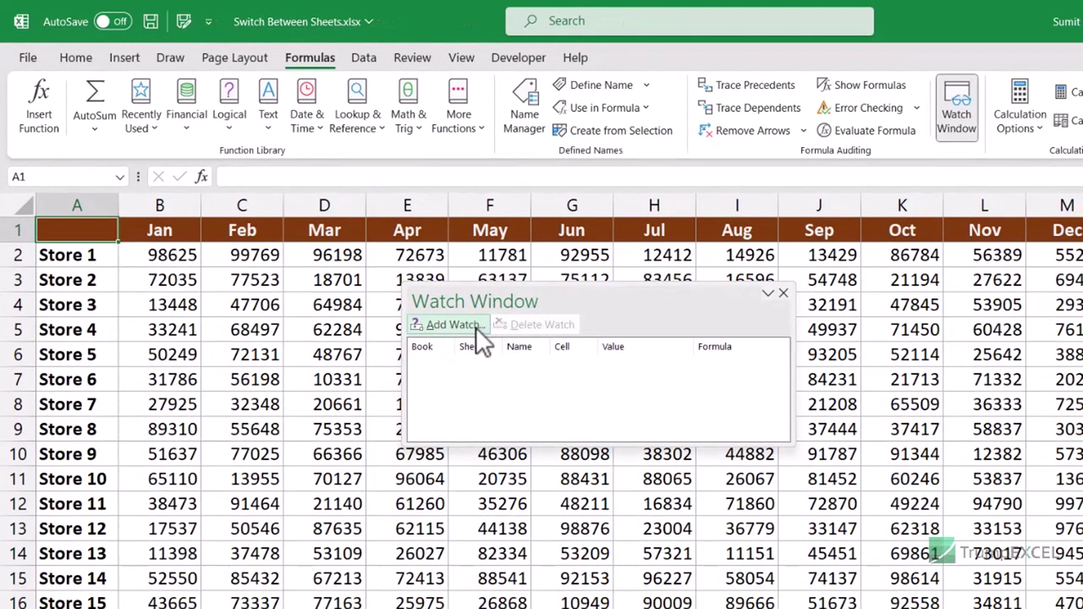
left_click(475, 327)
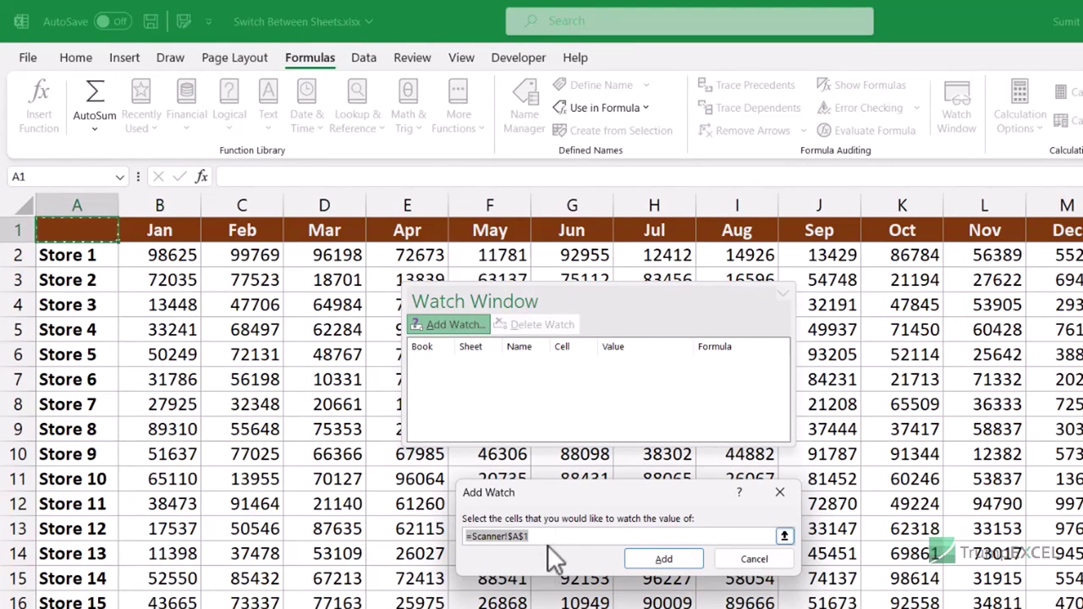
left_click(665, 561)
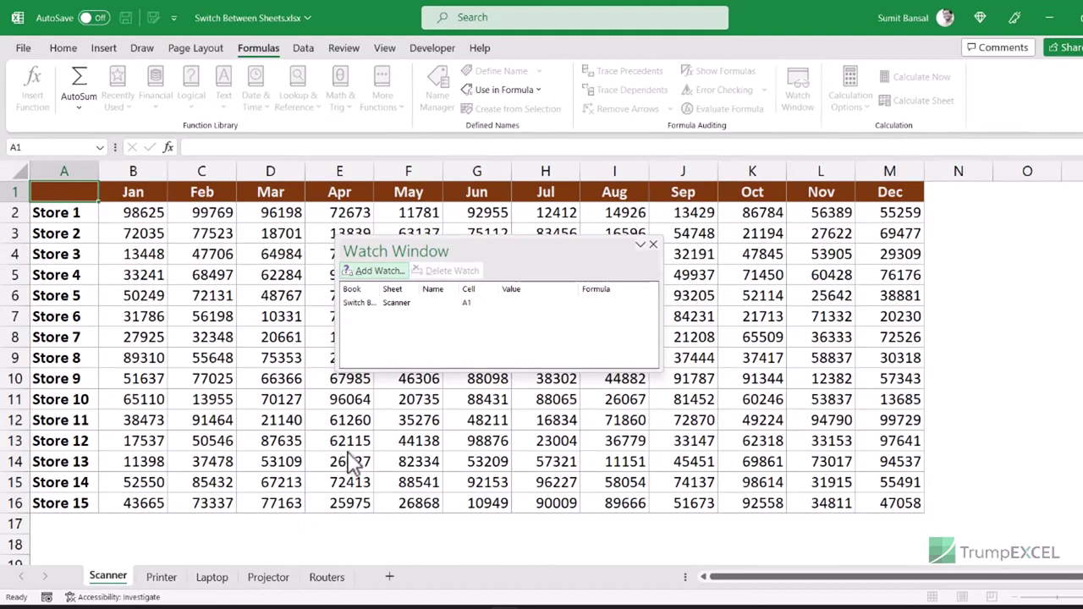
left_click(389, 272)
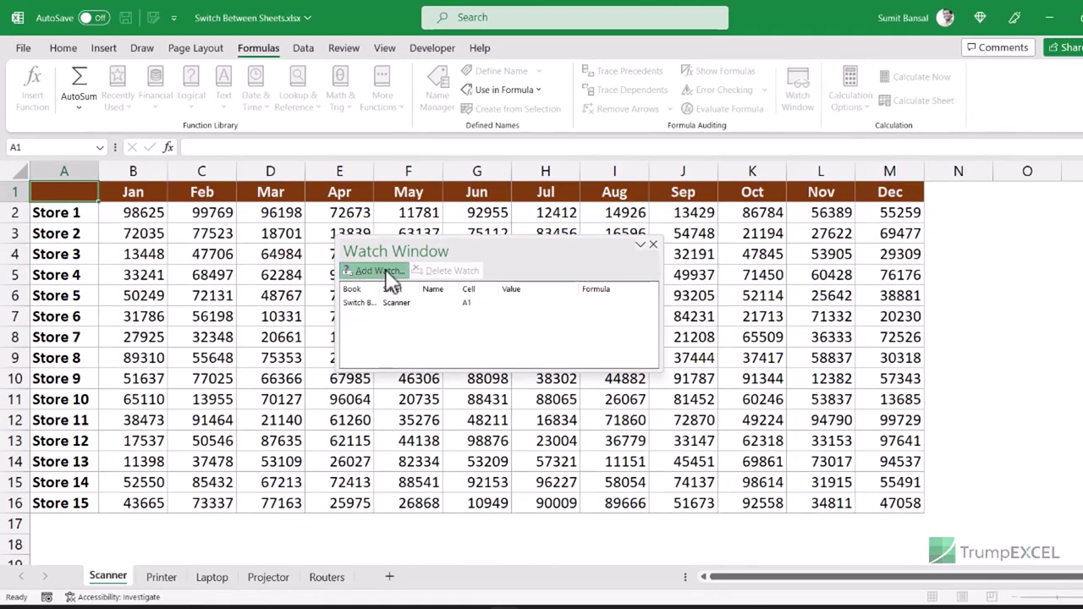
left_click(267, 577)
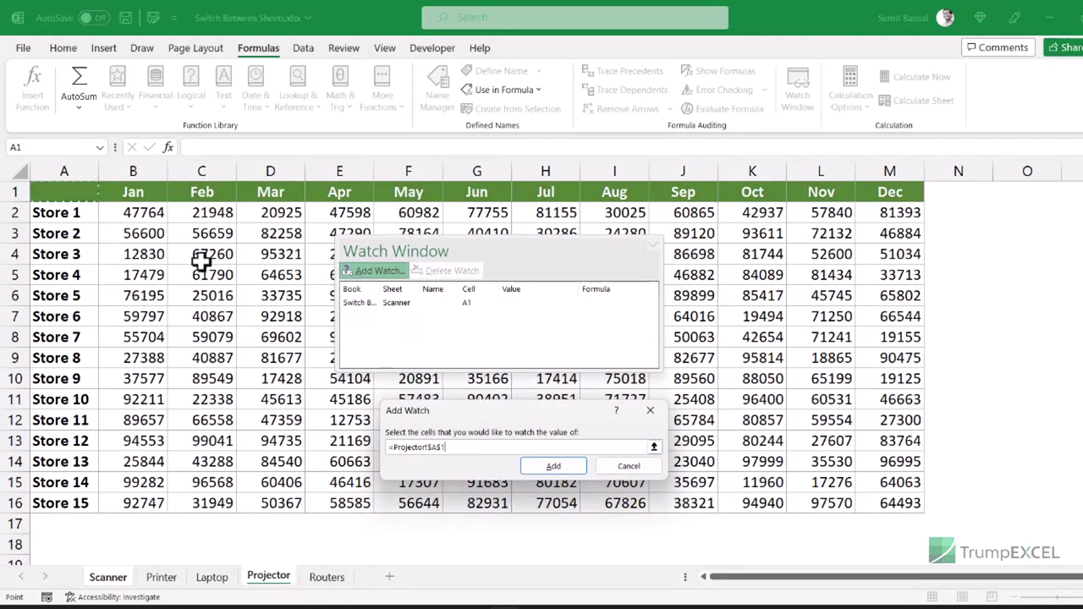
left_click(552, 466)
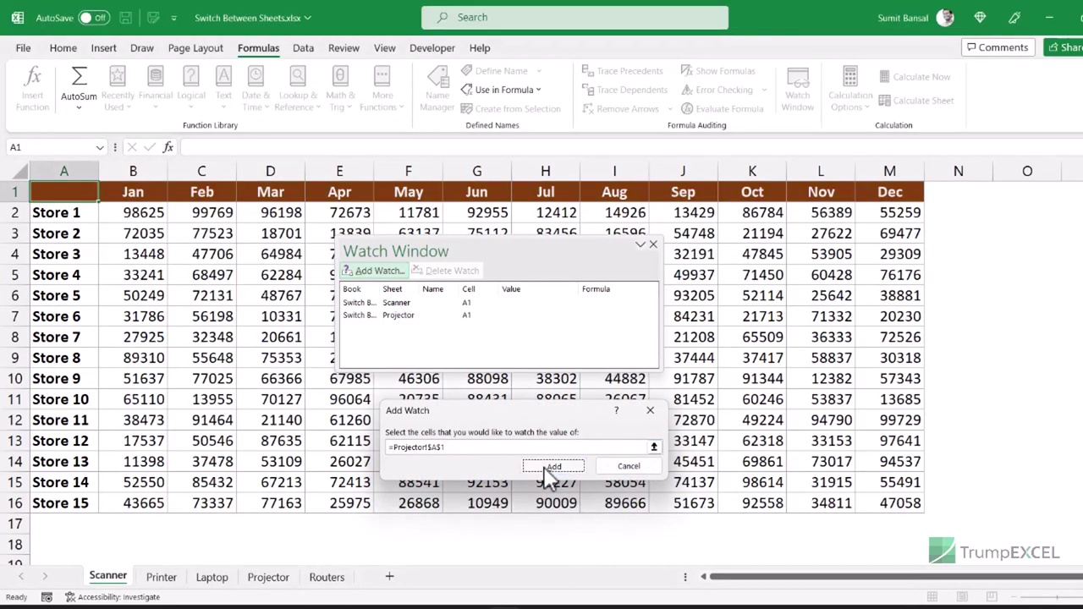
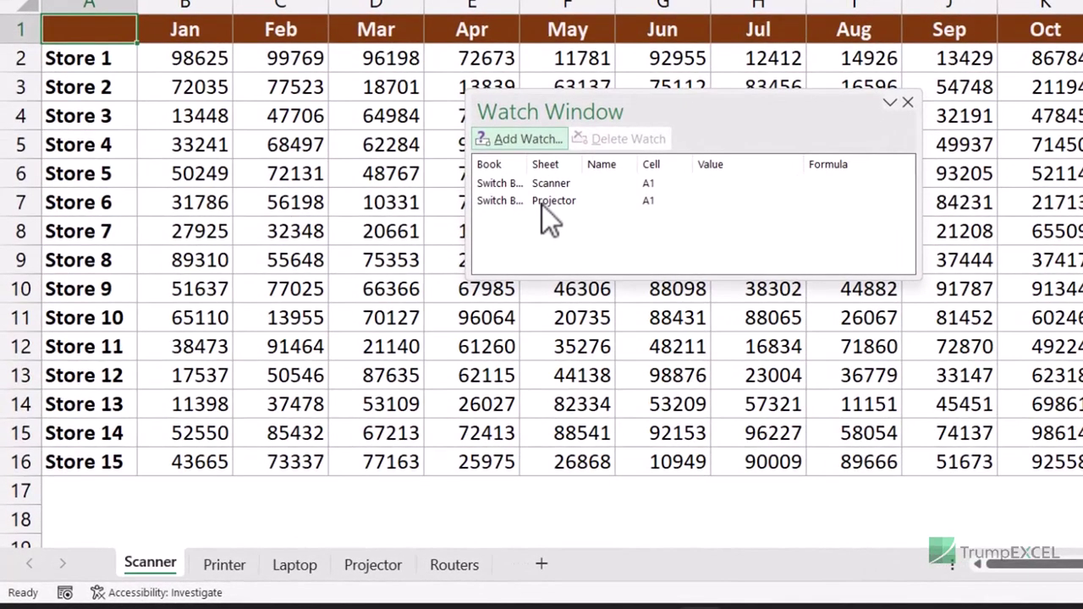
Jump to the Projector sheet and back to Scanner through the watch entries, and reposition the floating Watch Window
double_click(497, 238)
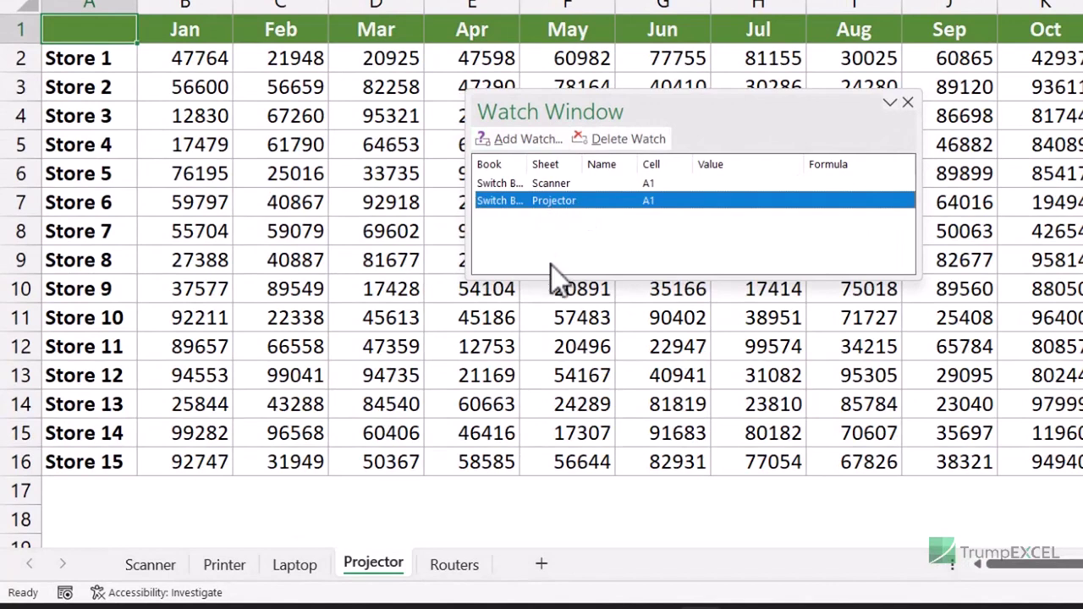
double_click(515, 184)
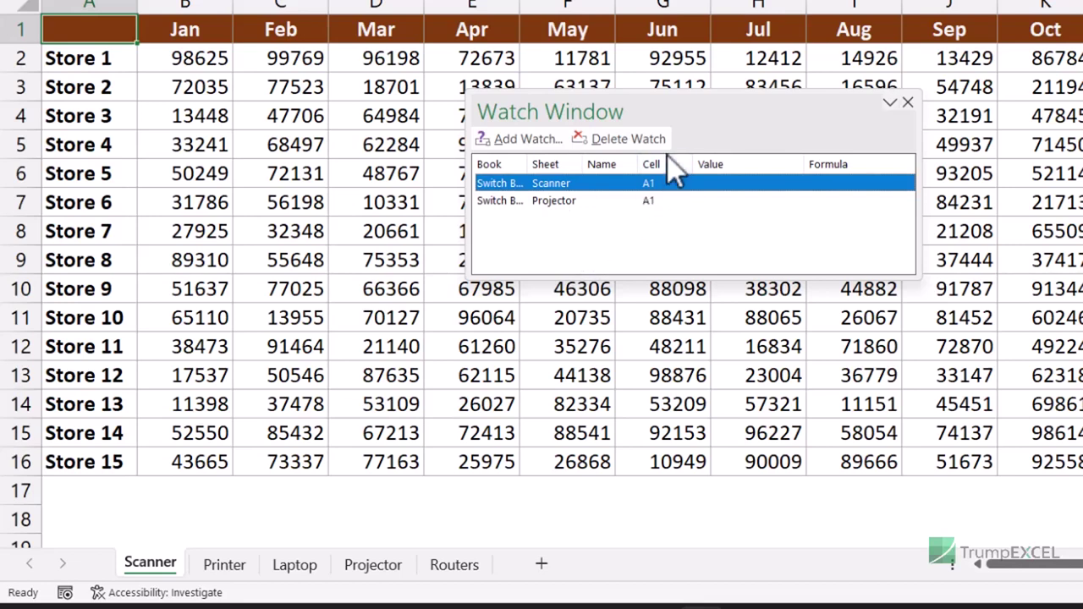
left_click_drag(725, 126, 708, 116)
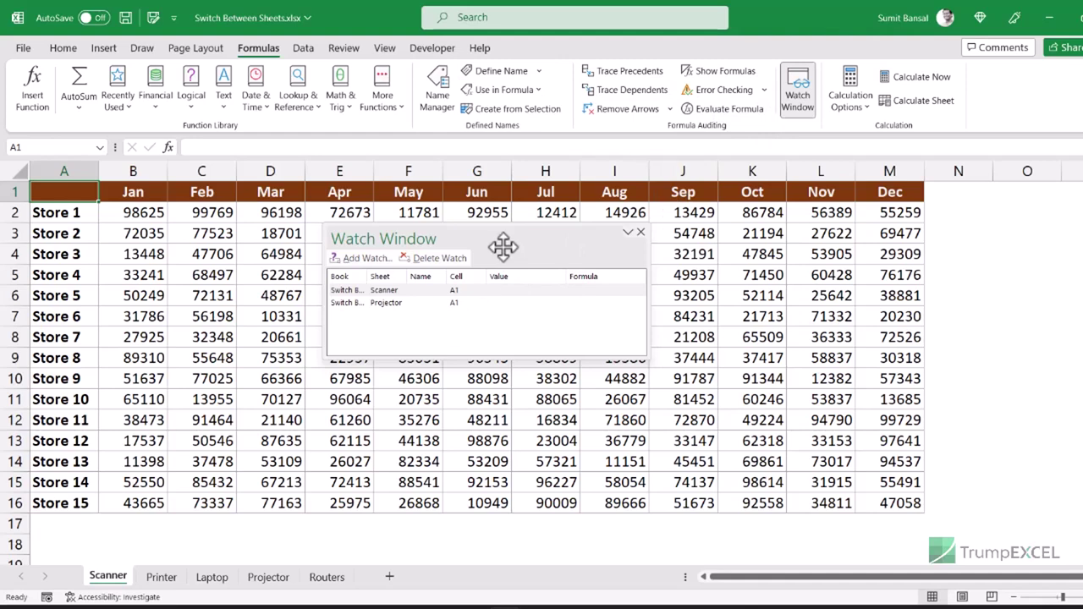
left_click_drag(505, 244, 537, 265)
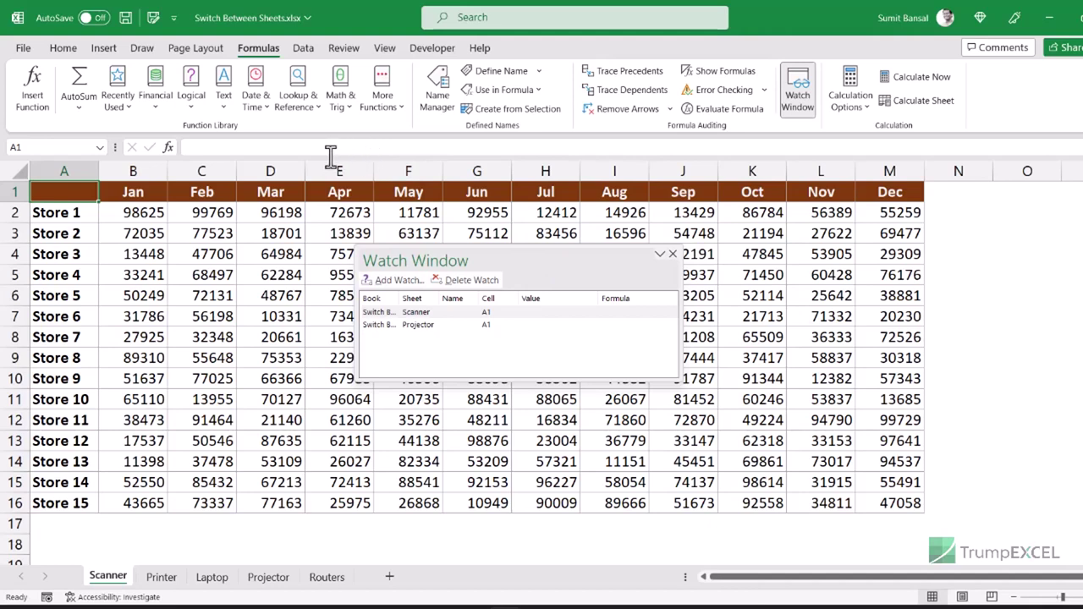
Dock the Watch Window above the formula bar at a reduced height and use its entries to visit Projector and Scanner
left_click_drag(535, 263, 430, 150)
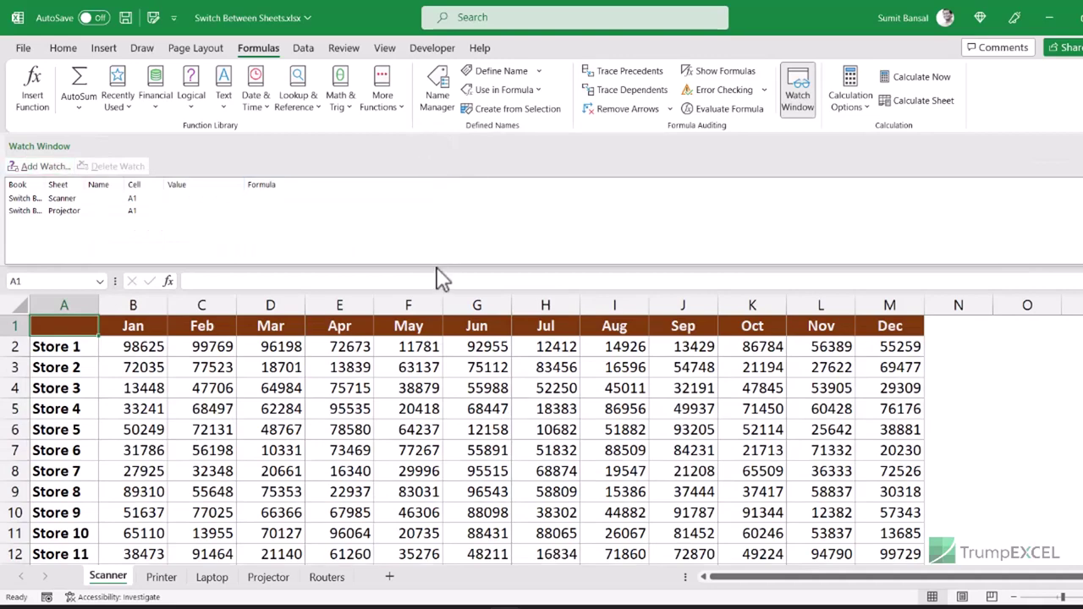
left_click_drag(437, 263, 441, 229)
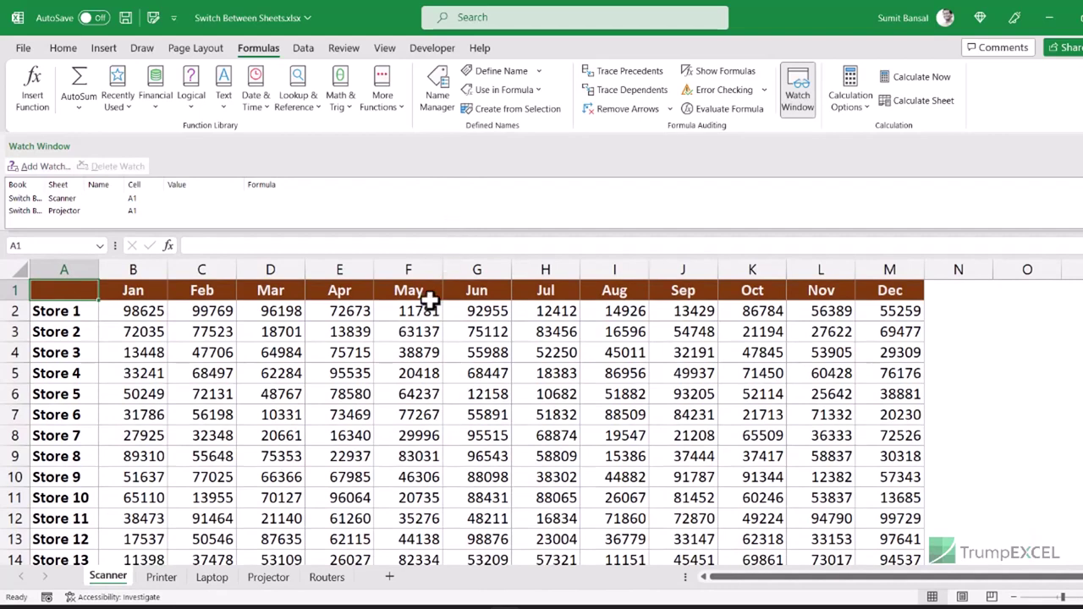
double_click(58, 210)
double_click(59, 200)
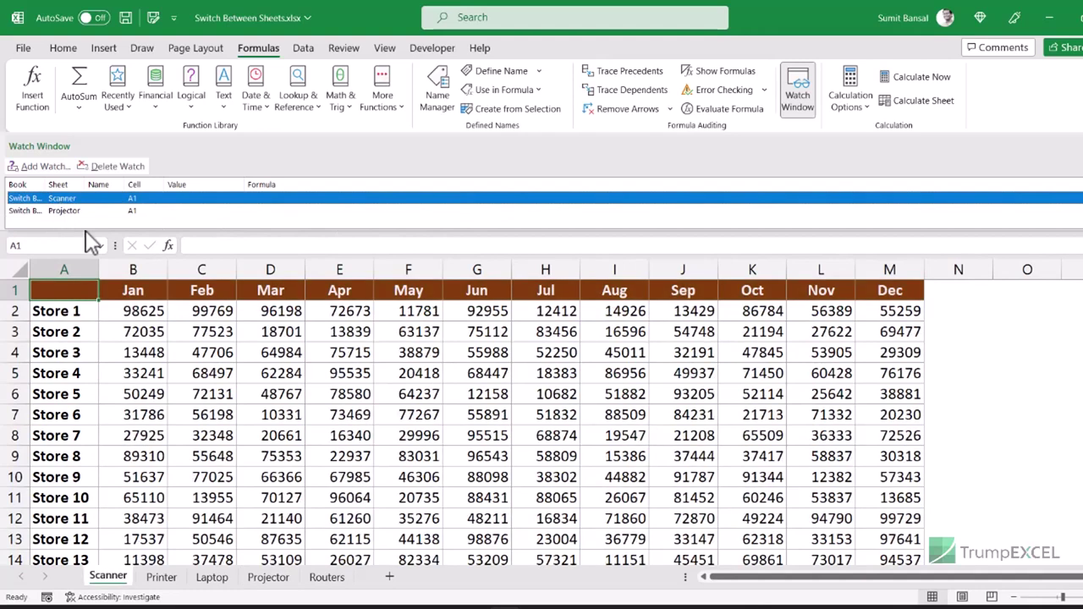
Undock the Watch Window and try docking it beside the worksheet and below the sheet tabs
left_click_drag(438, 150, 701, 272)
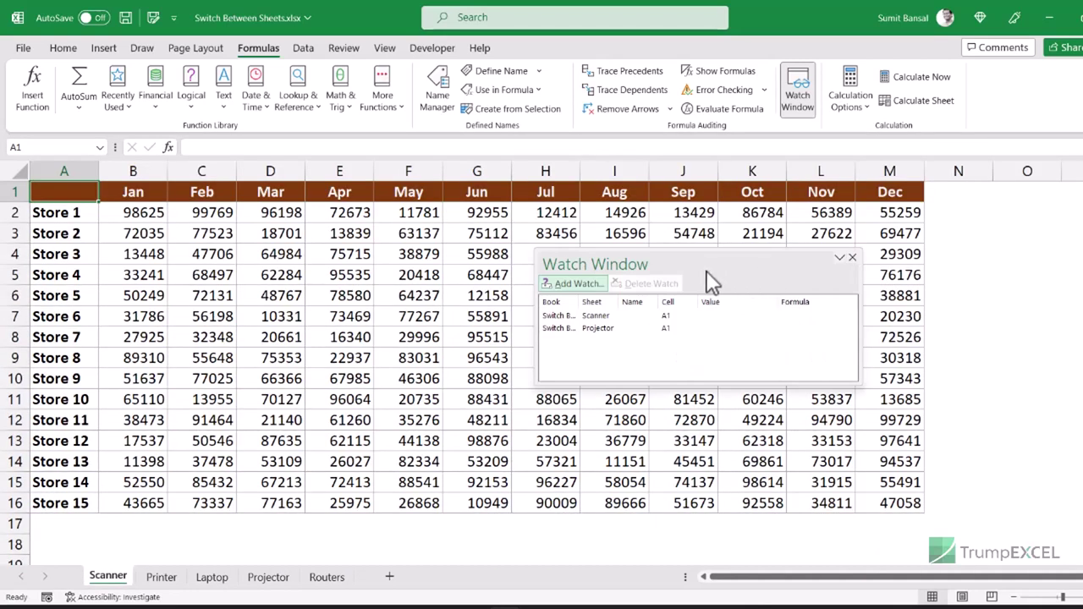
left_click_drag(667, 261, 1015, 180)
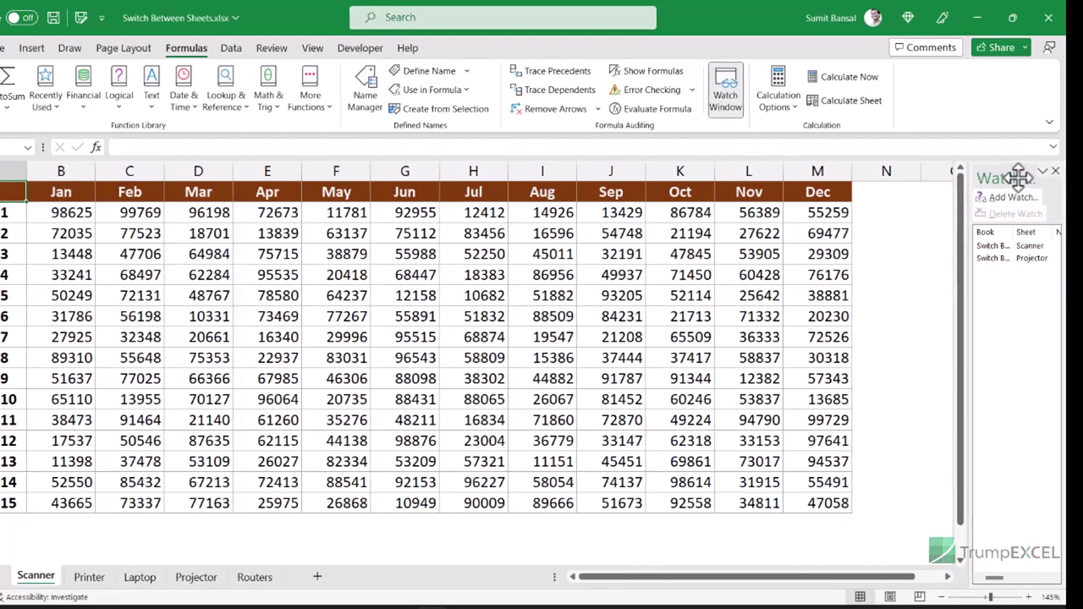
left_click_drag(1018, 176, 752, 276)
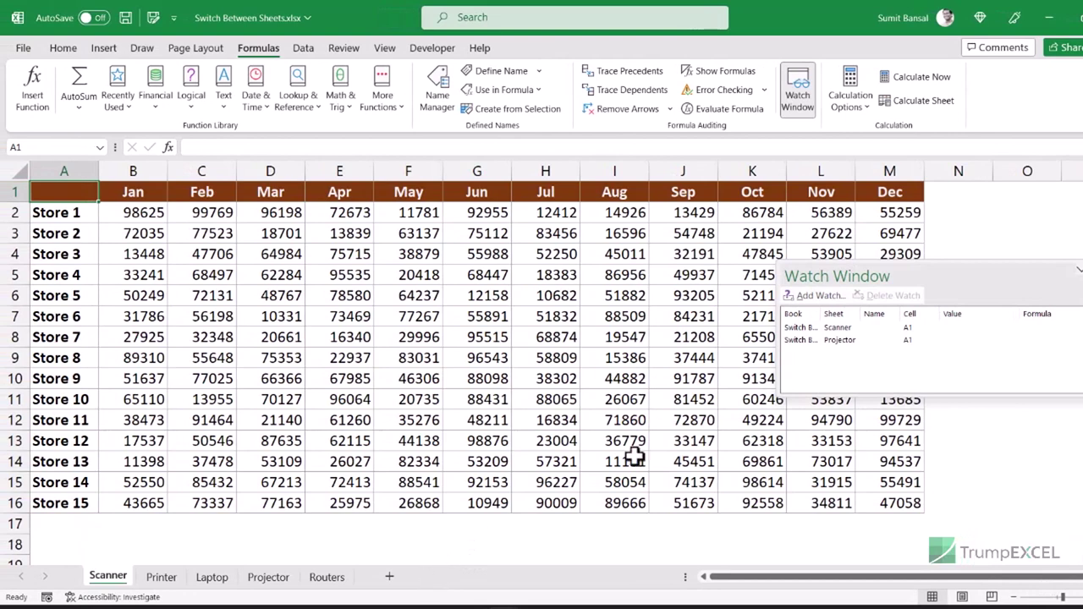
left_click_drag(954, 273, 491, 595)
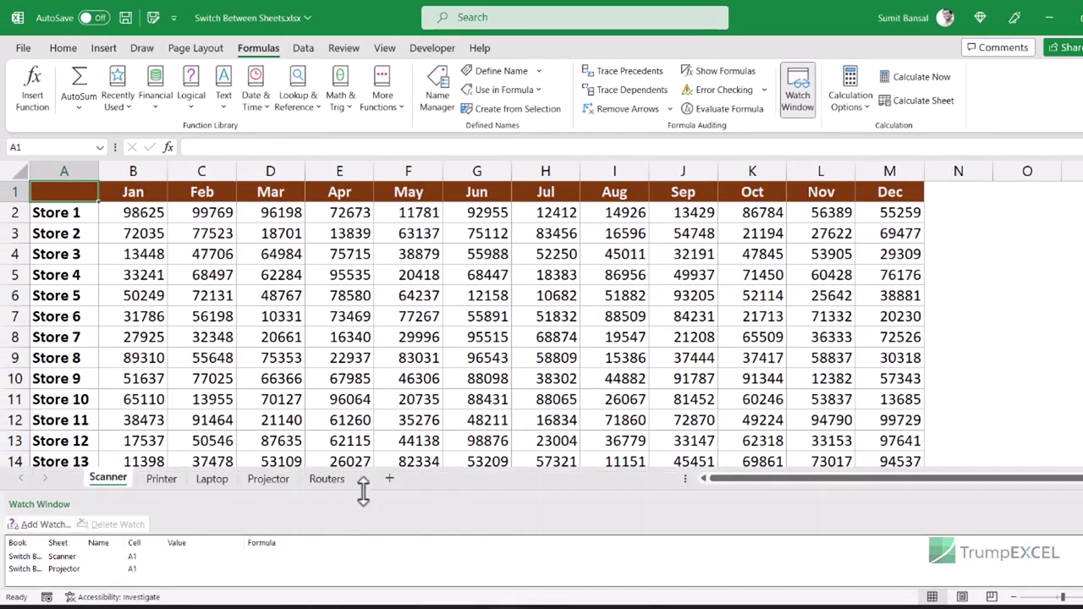
Float the Watch Window over the worksheet again and use its entries to visit Projector and return to Scanner
left_click_drag(503, 510, 519, 307)
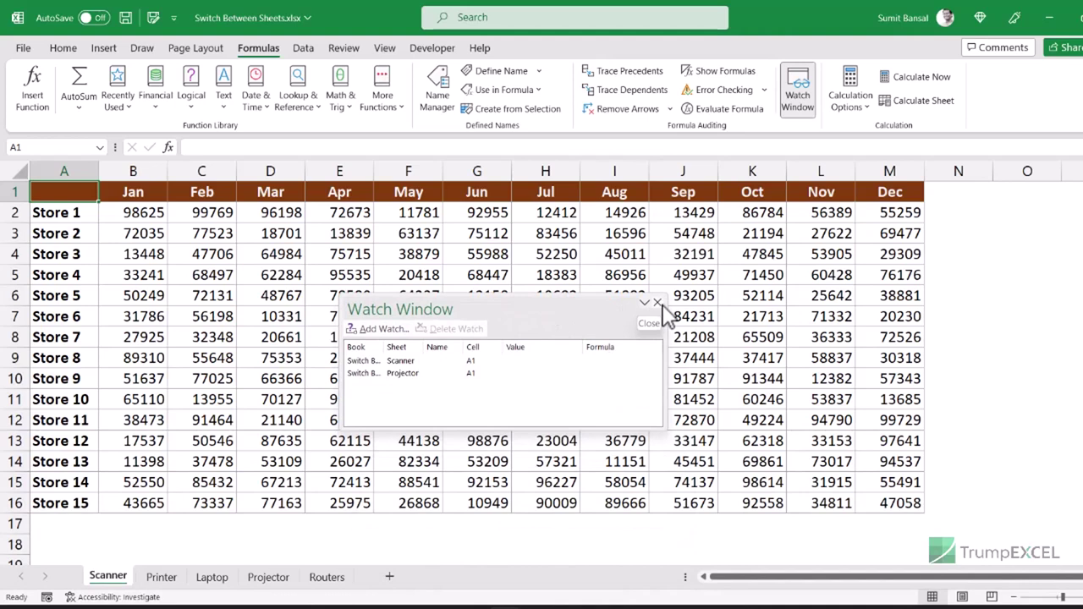
double_click(410, 373)
double_click(408, 361)
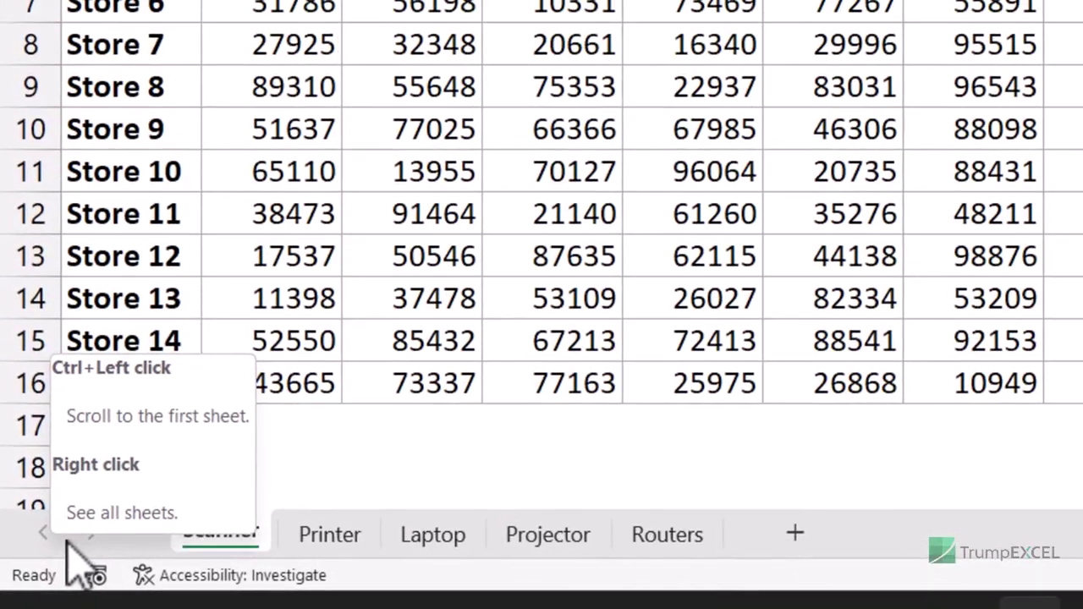
Open Routers, Printer and Scanner in turn from the Activate sheet list, and visit Projector before returning to Scanner
right_click(68, 541)
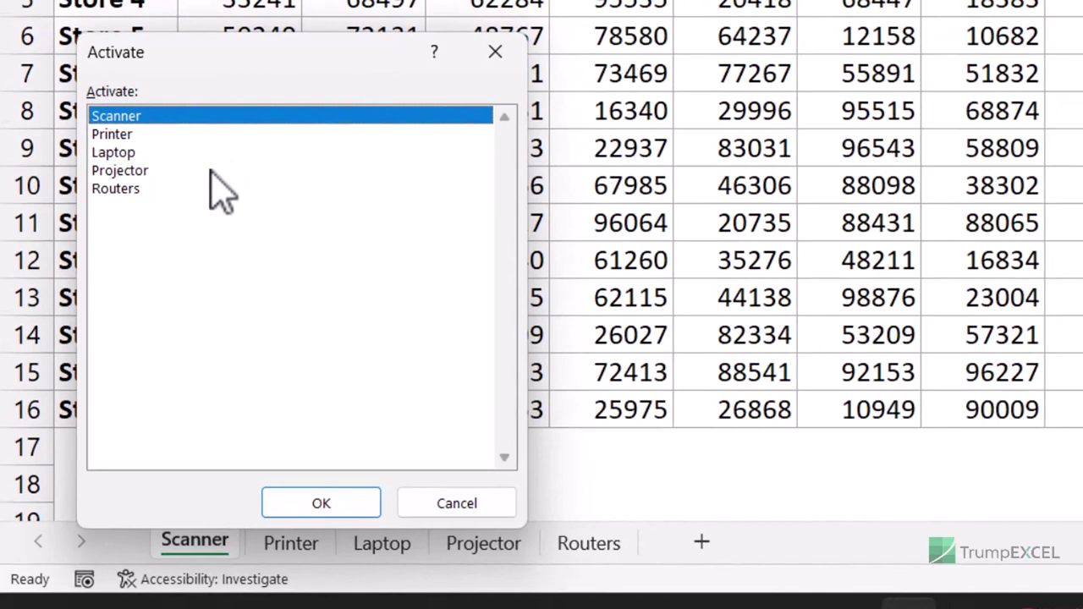
double_click(127, 189)
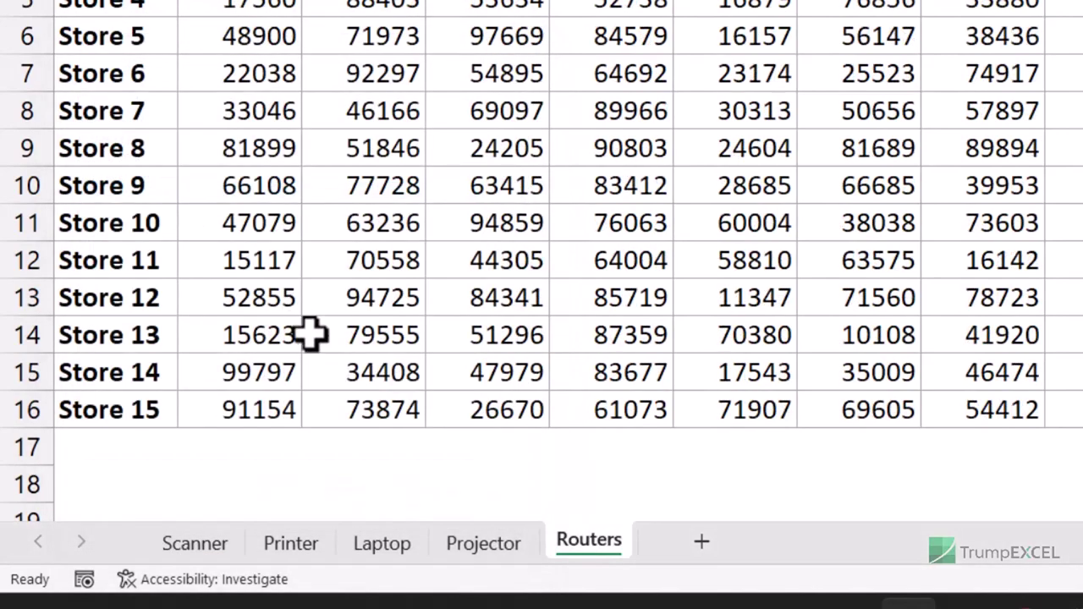
right_click(67, 550)
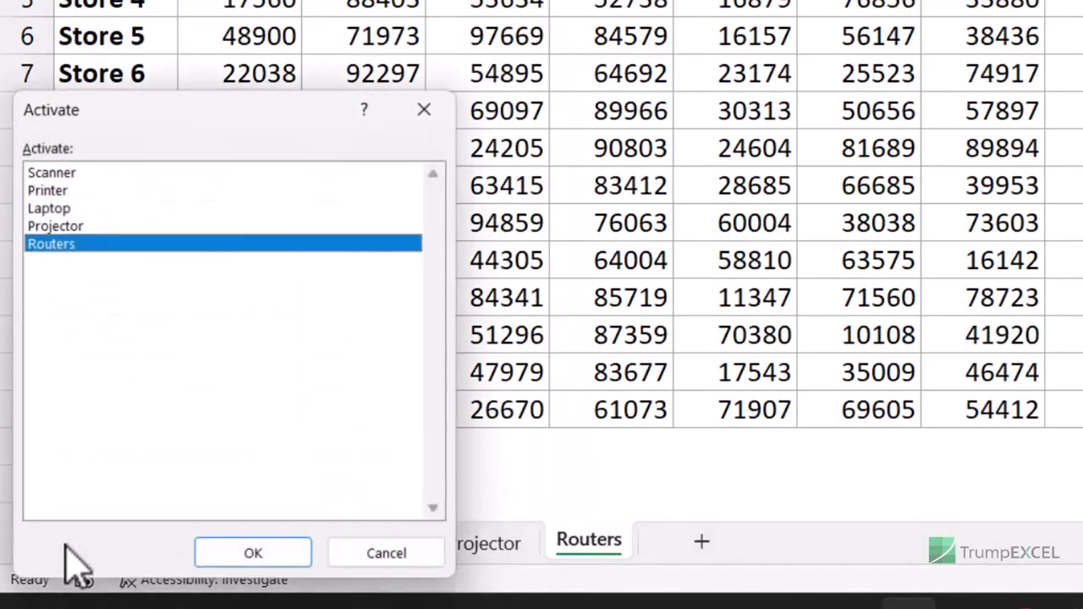
double_click(133, 189)
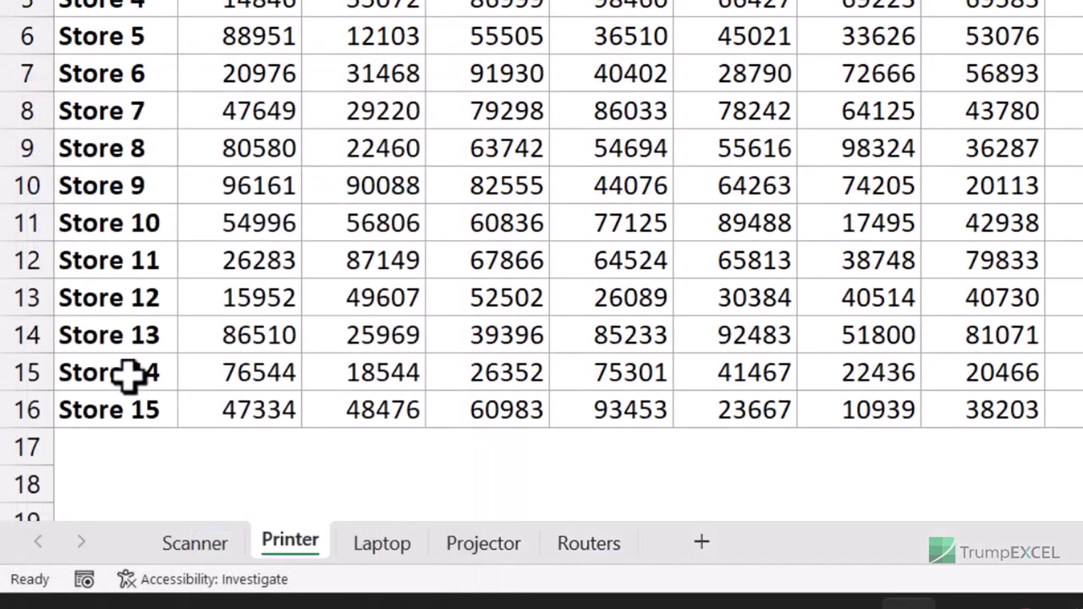
right_click(56, 548)
key("Up")
key("Return")
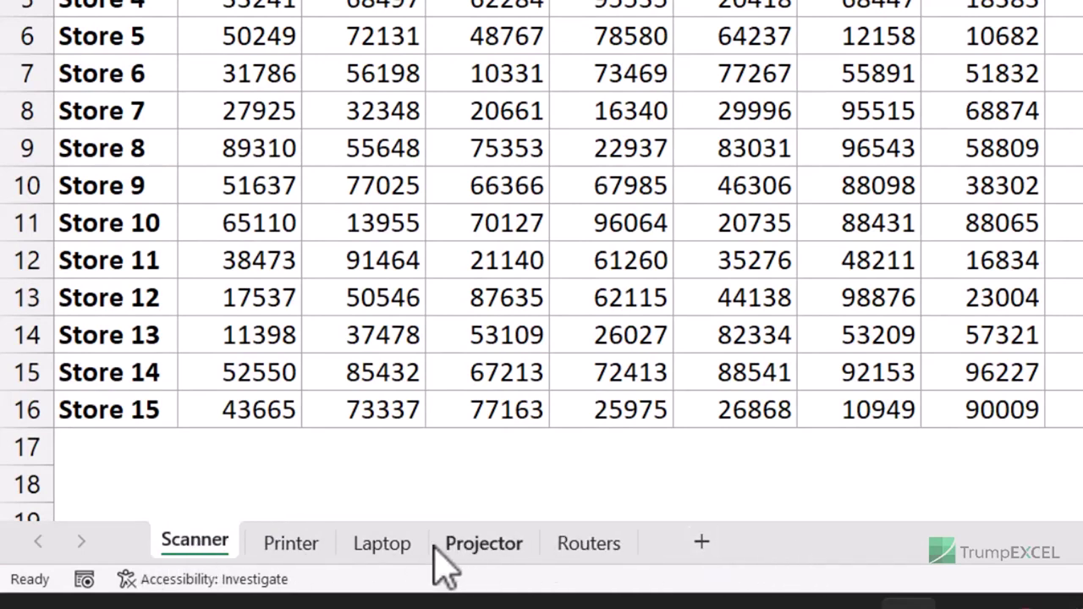
left_click(480, 548)
left_click(215, 558)
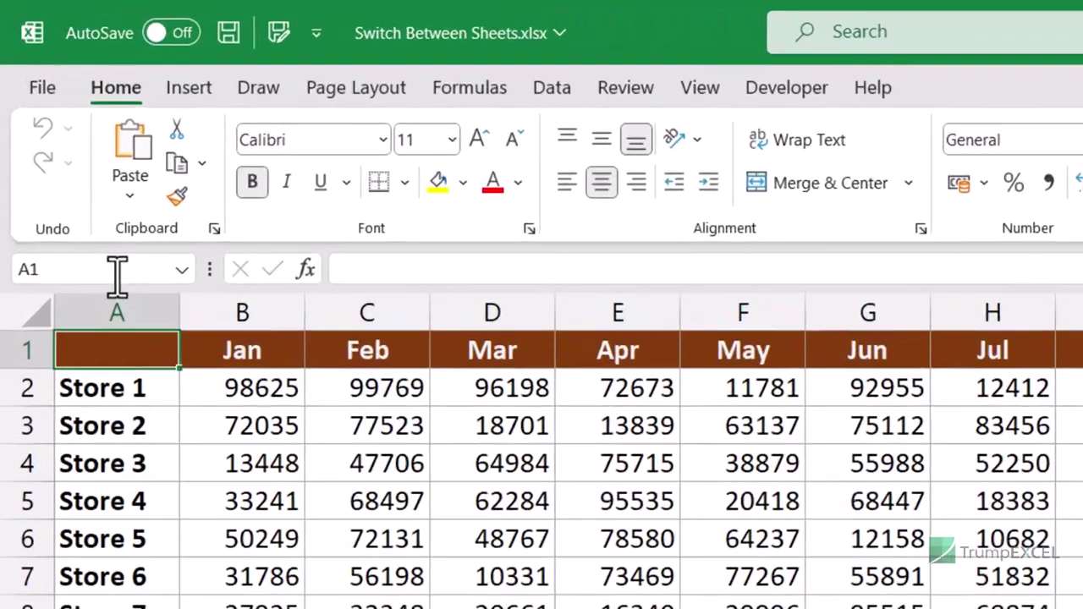
Assign the name ScannerA1 to cell A1 of the Scanner sheet
left_click(64, 150)
type("Scanner")
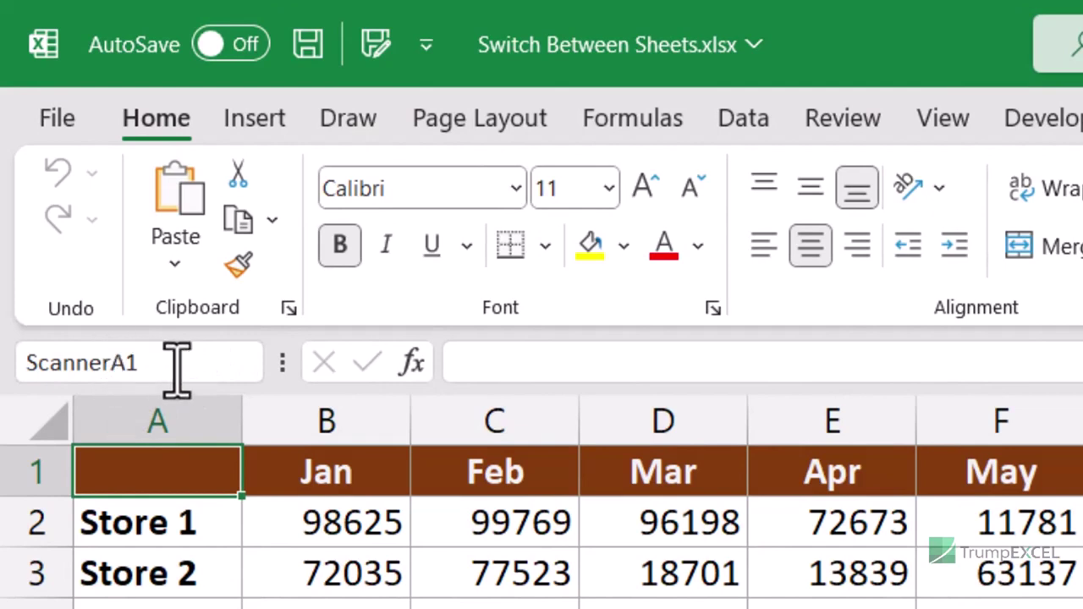
left_click_drag(160, 367, 9, 369)
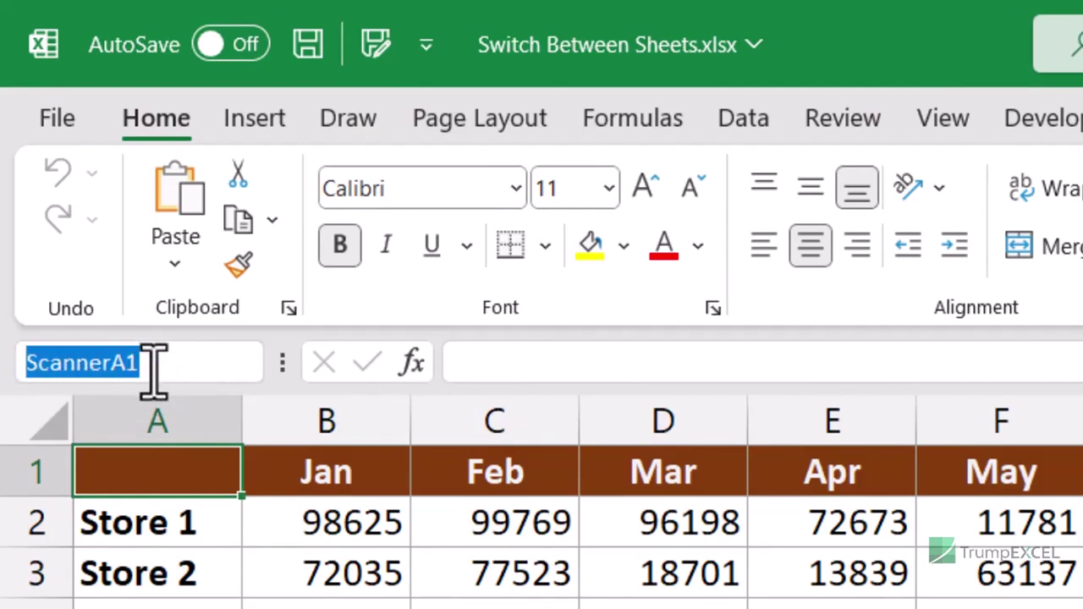
key("Return")
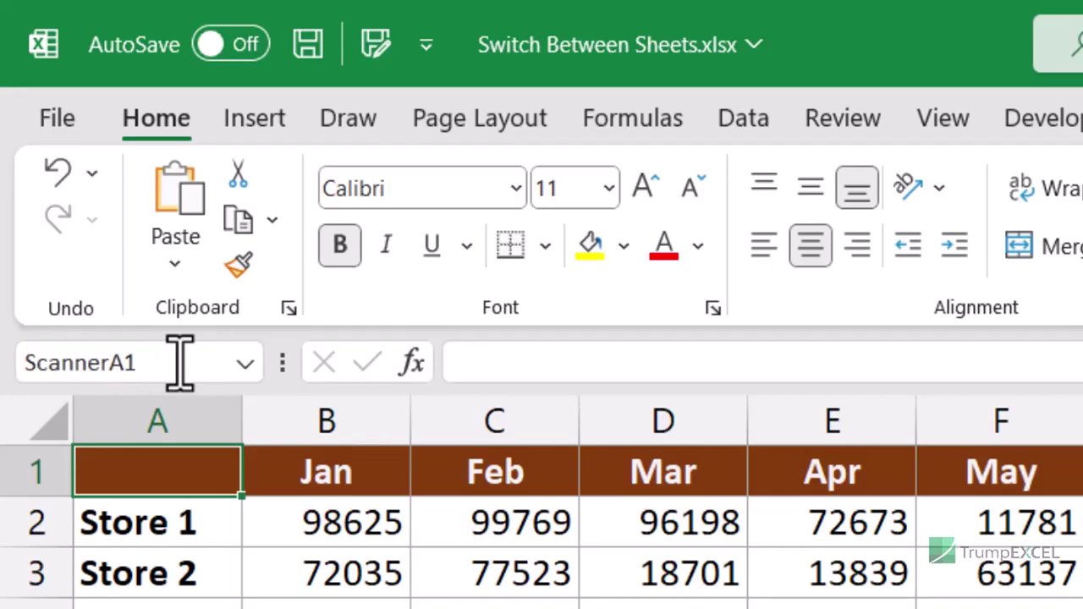
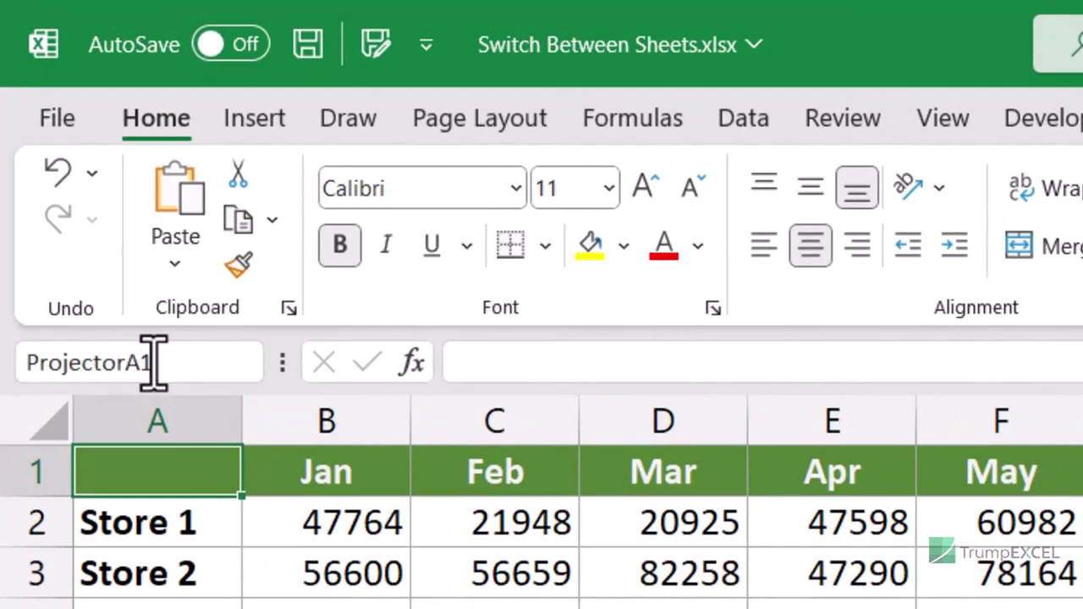
Assign the name ProjectorA1 to cell A1 of the Projector sheet, and use the defined names to visit ScannerA1 and return to ProjectorA1
key("Return")
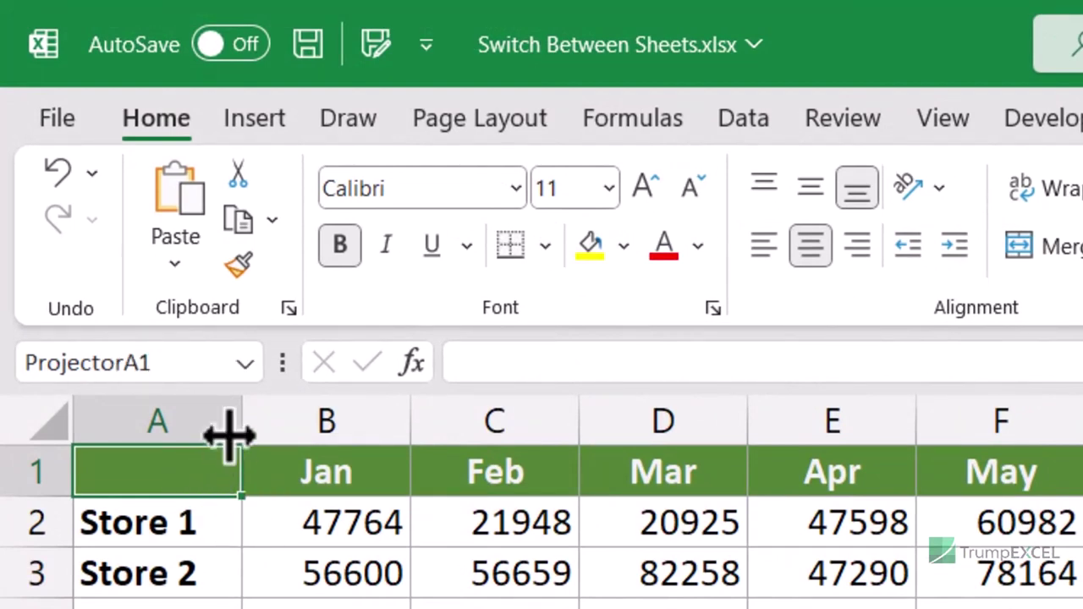
left_click(244, 367)
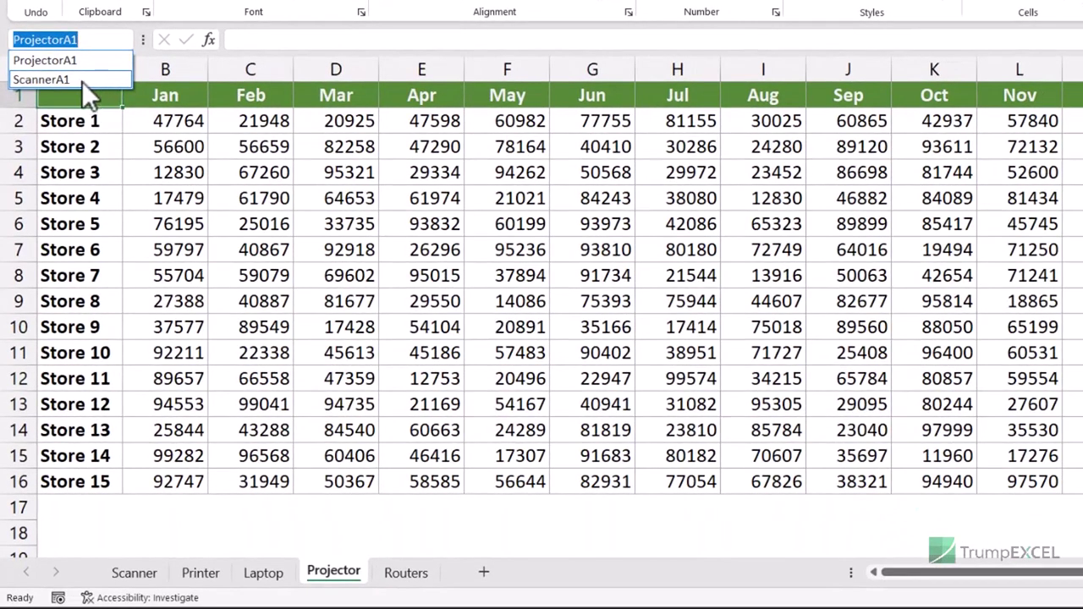
left_click(82, 82)
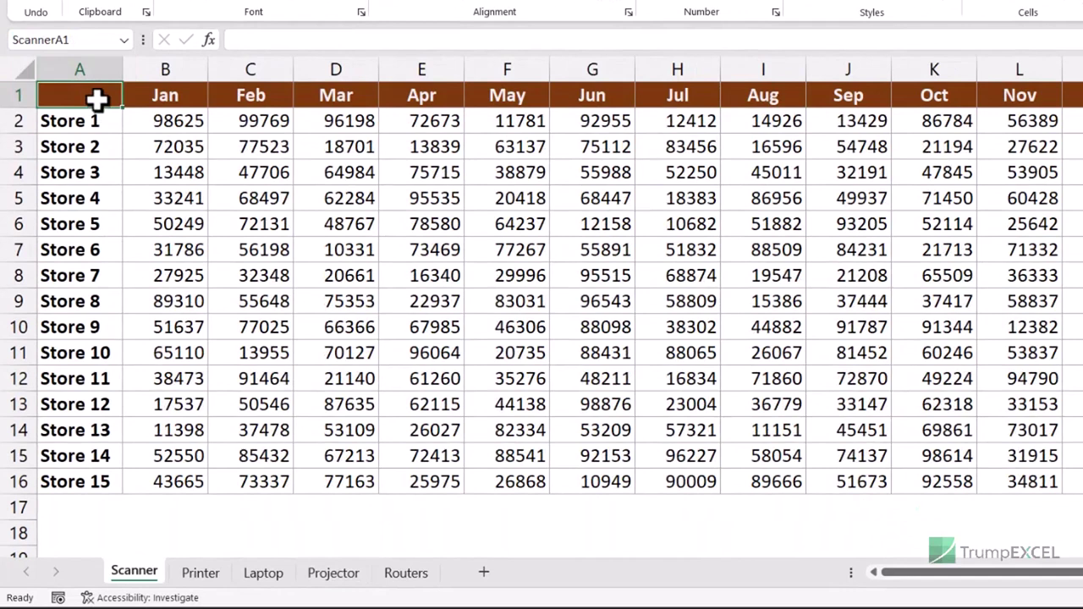
left_click(121, 42)
left_click(100, 63)
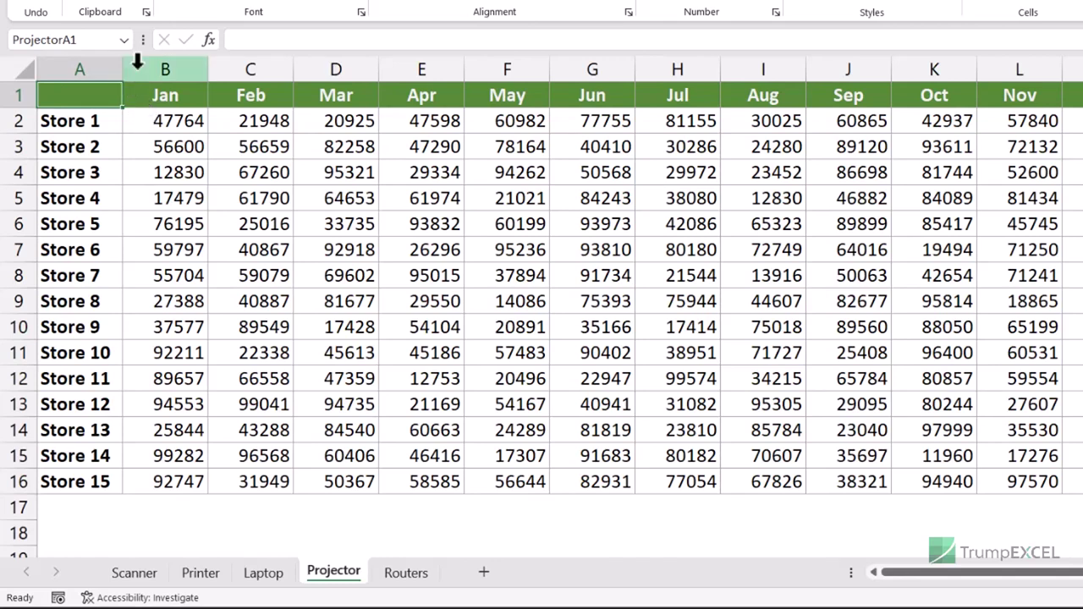
Assign the name ProjectorRange to the Jun to Aug columns, G1:I16, of the Projector sheet
left_click_drag(587, 101, 778, 475)
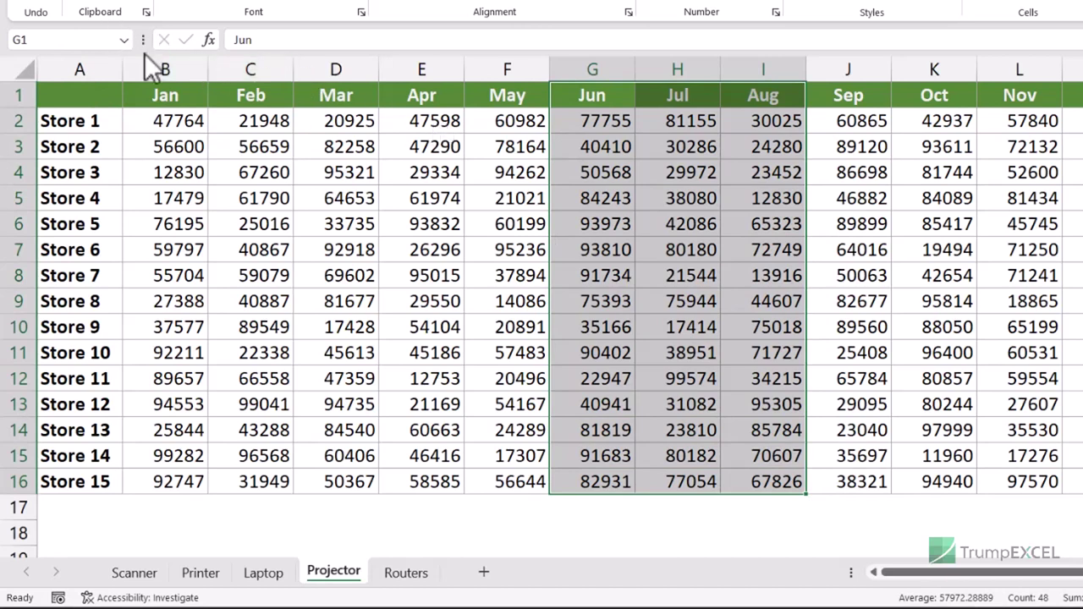
left_click(106, 39)
type("P")
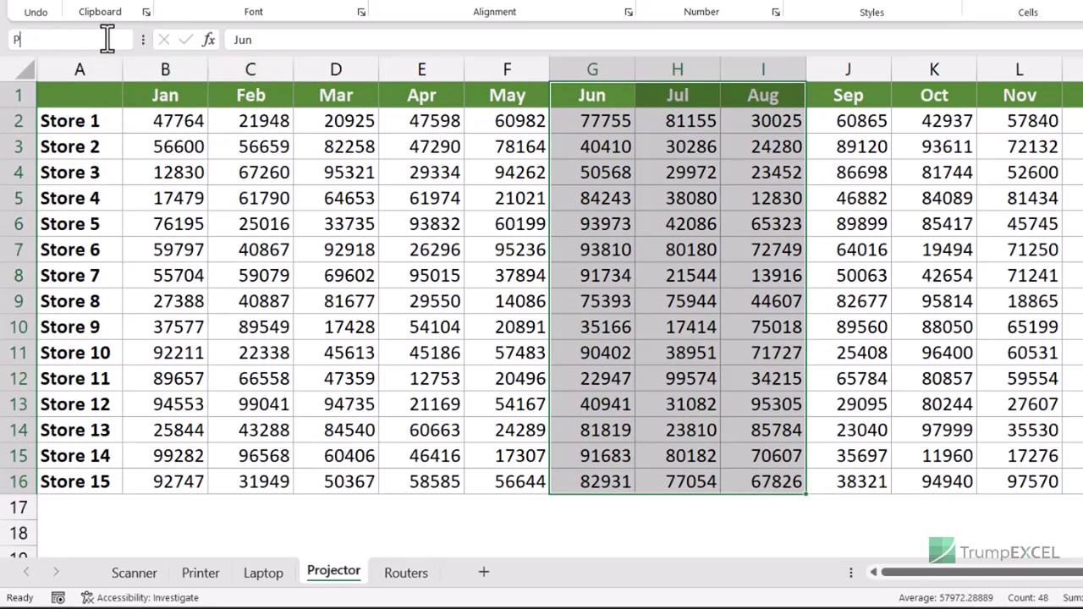
type("rojectorRange")
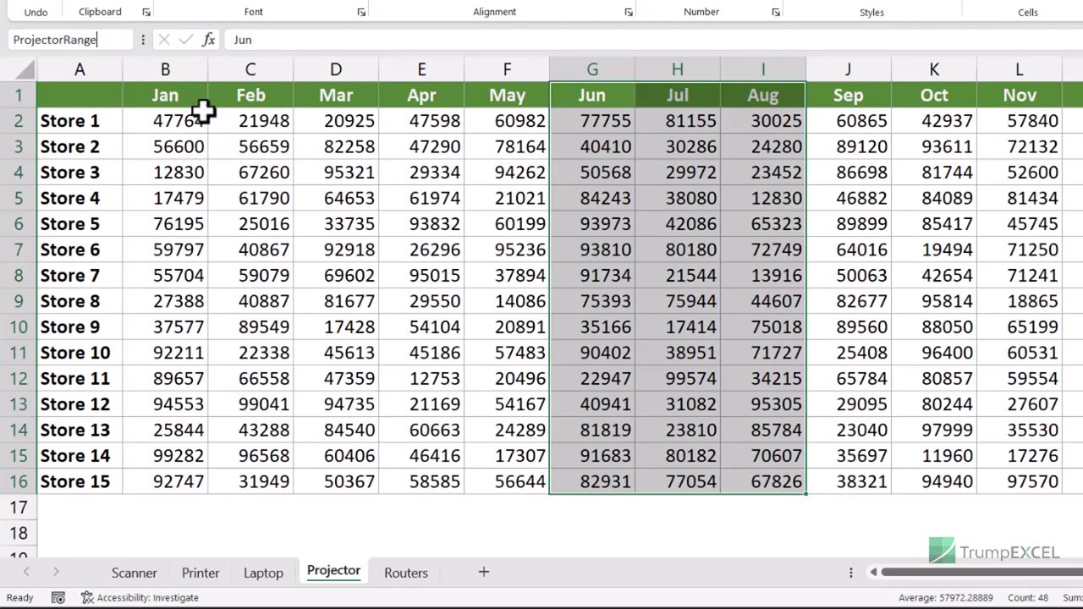
key("Return")
Assign the name ScannerRange to the May to Aug columns, F1:I16, of the Scanner sheet
left_click(140, 577)
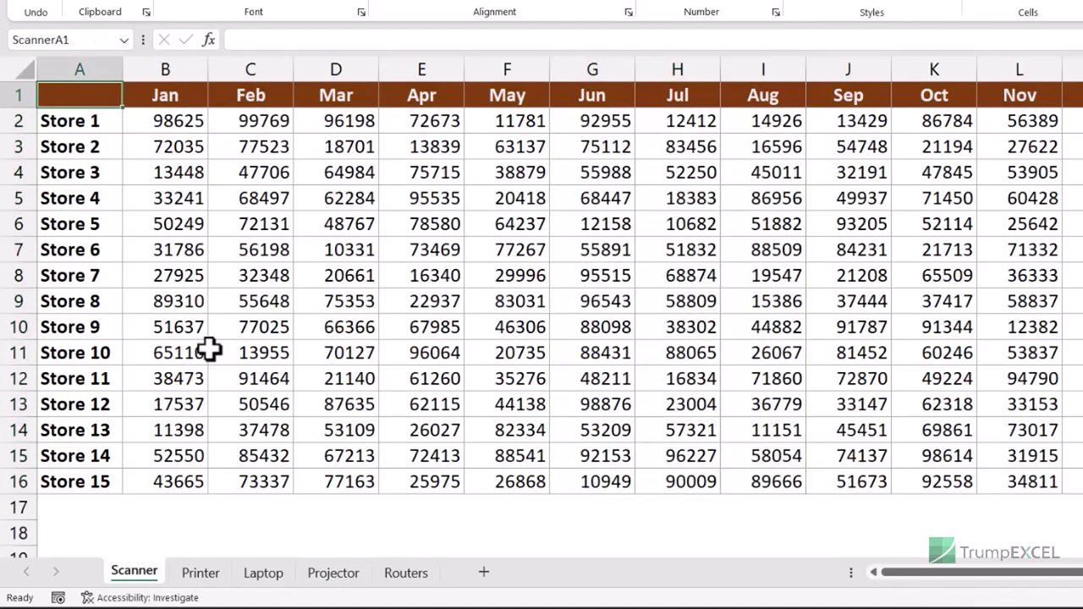
left_click_drag(513, 102, 766, 480)
left_click(45, 42)
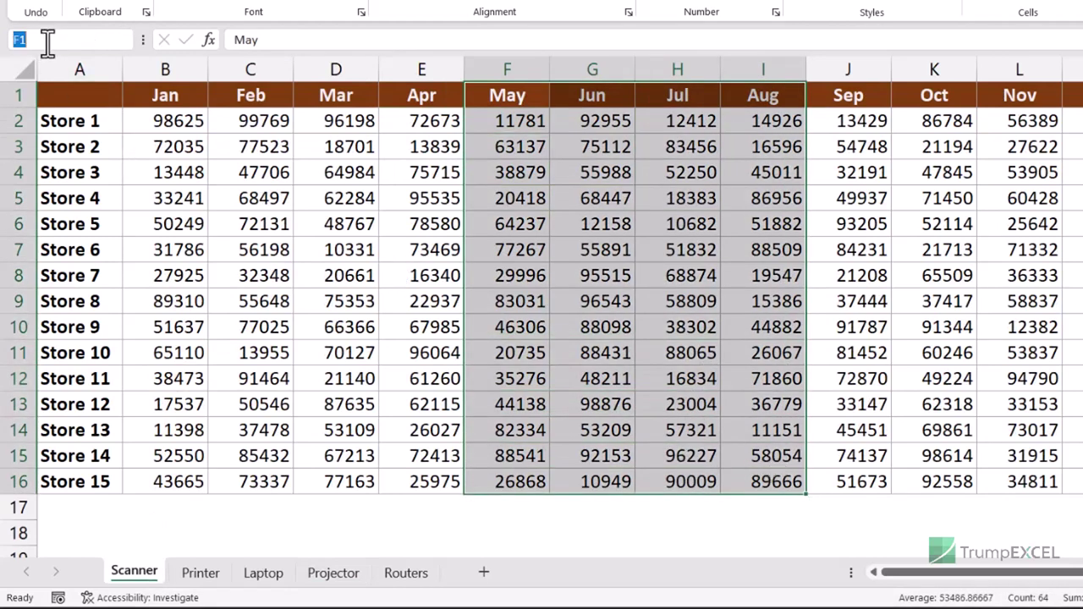
type("ScannerRange")
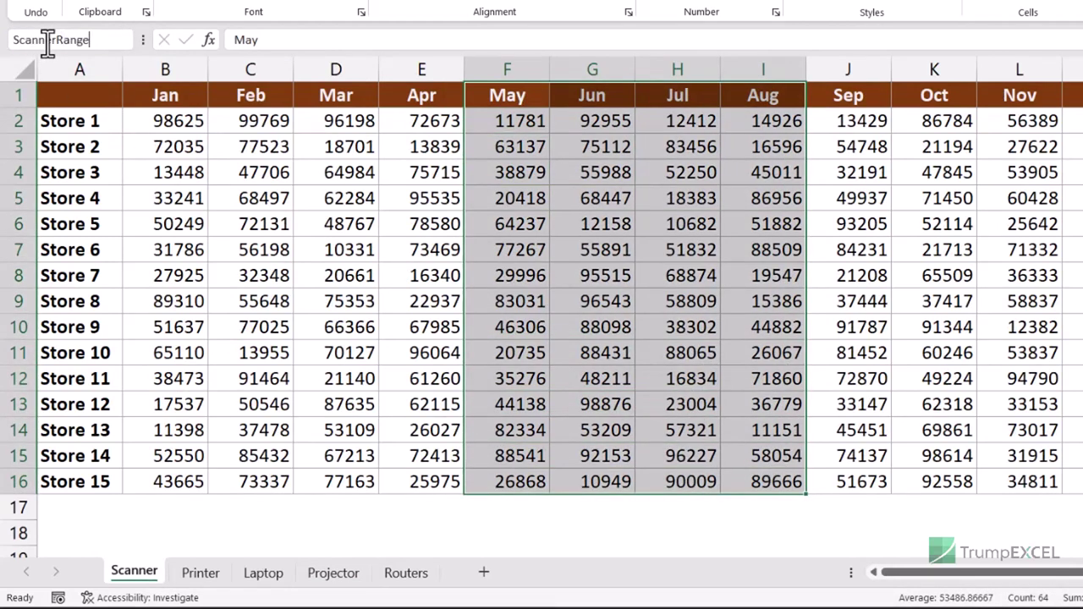
key("Return")
Jump to ProjectorA1 and from there to ScannerRange using the workbook's defined names
left_click(126, 45)
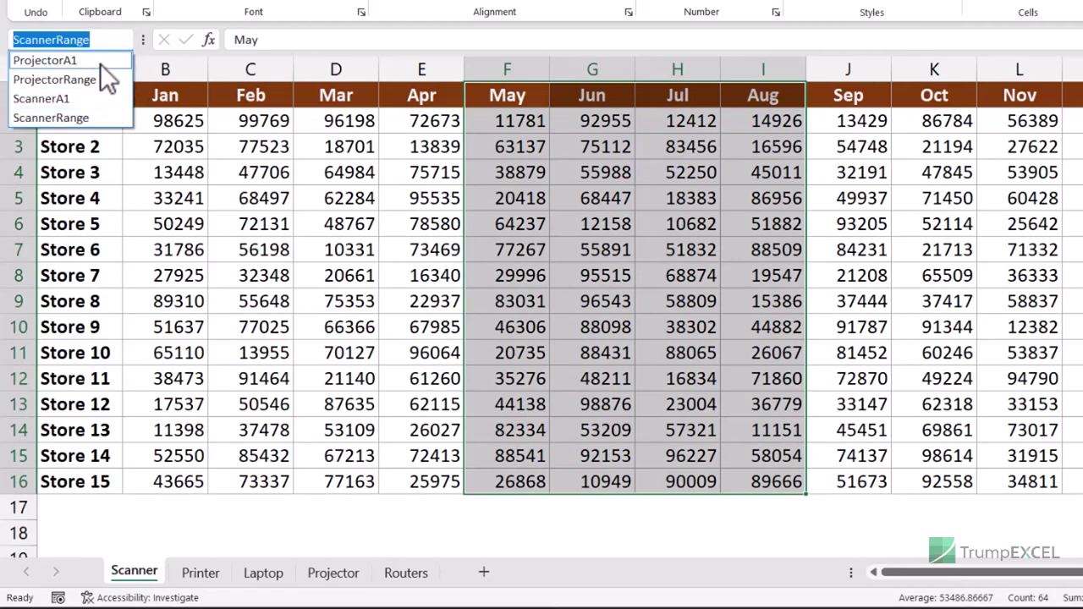
left_click(96, 62)
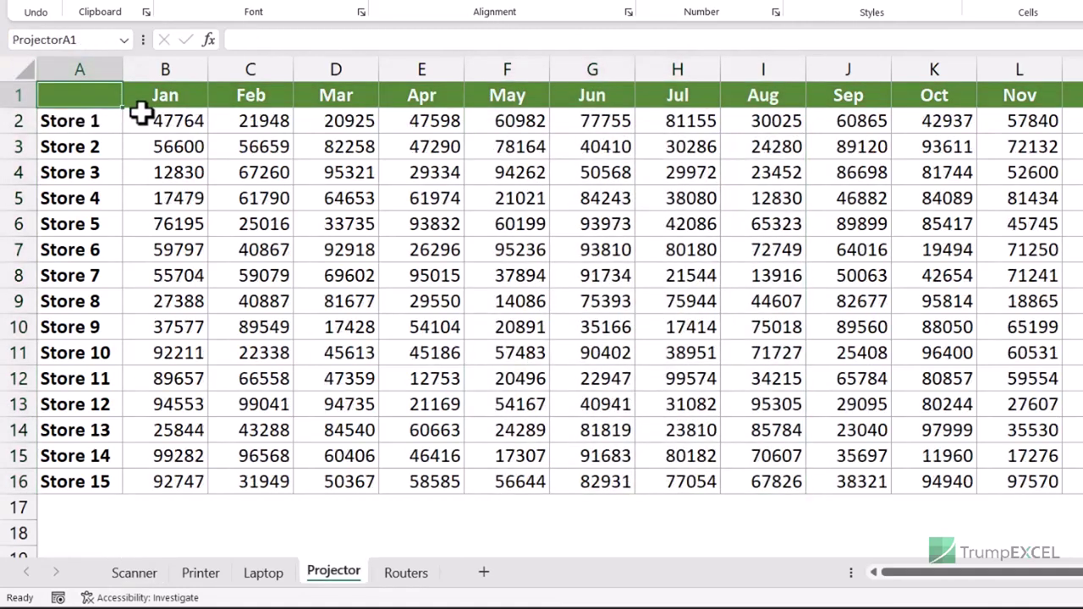
left_click(126, 44)
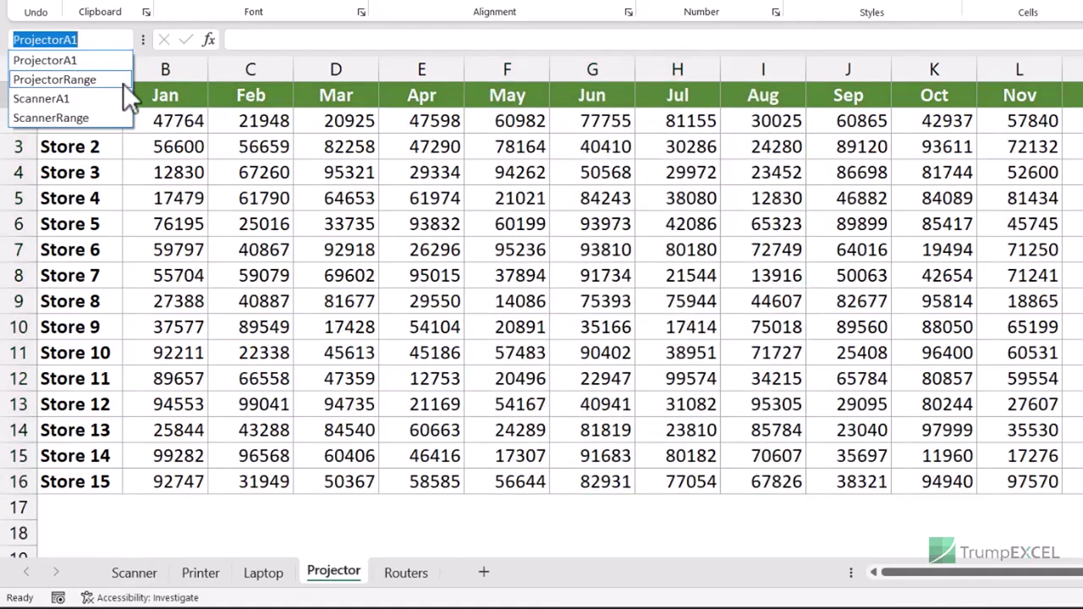
left_click(84, 118)
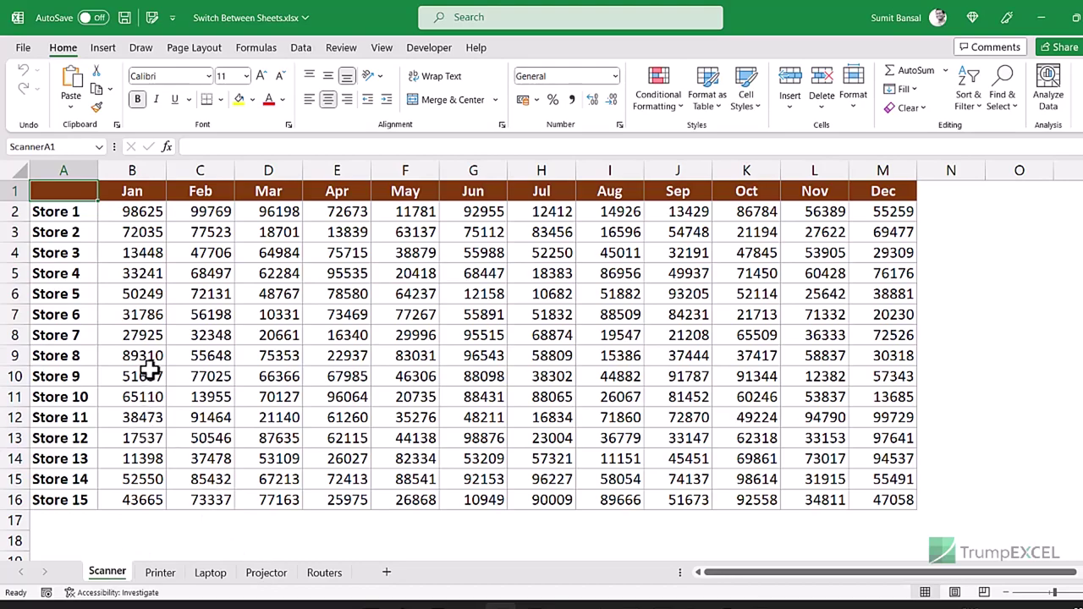
Use Go To to visit the named cell ProjectorA1 and return to ScannerA1
key("F5")
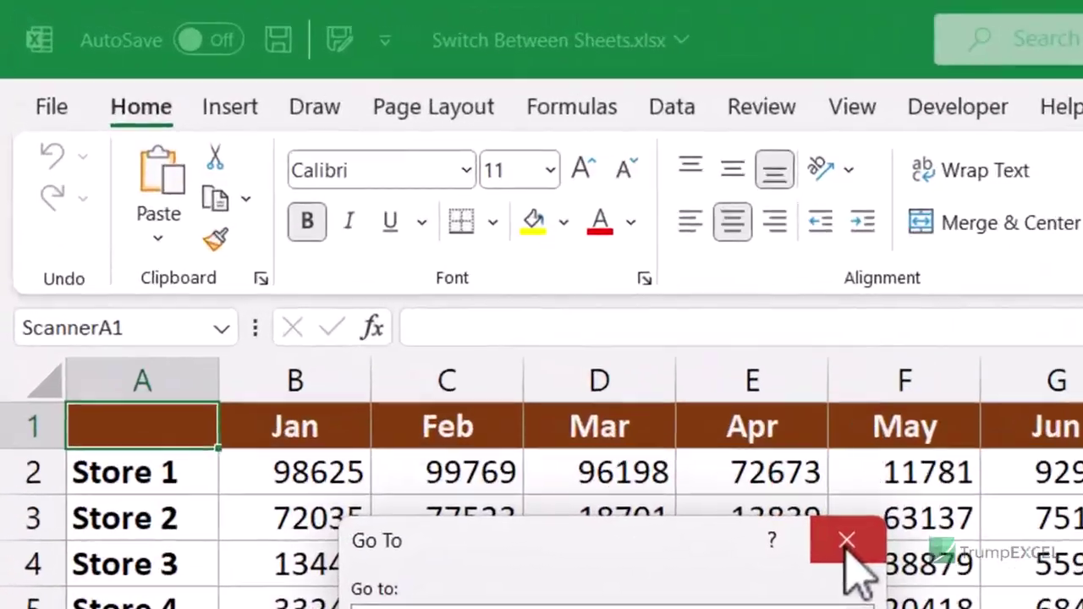
left_click(847, 542)
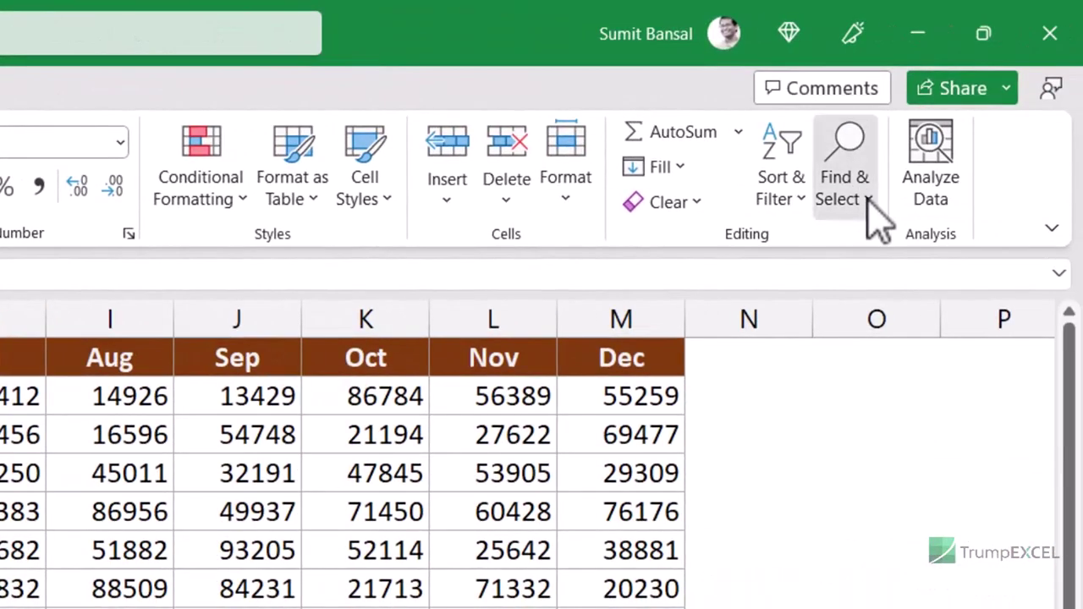
left_click(921, 193)
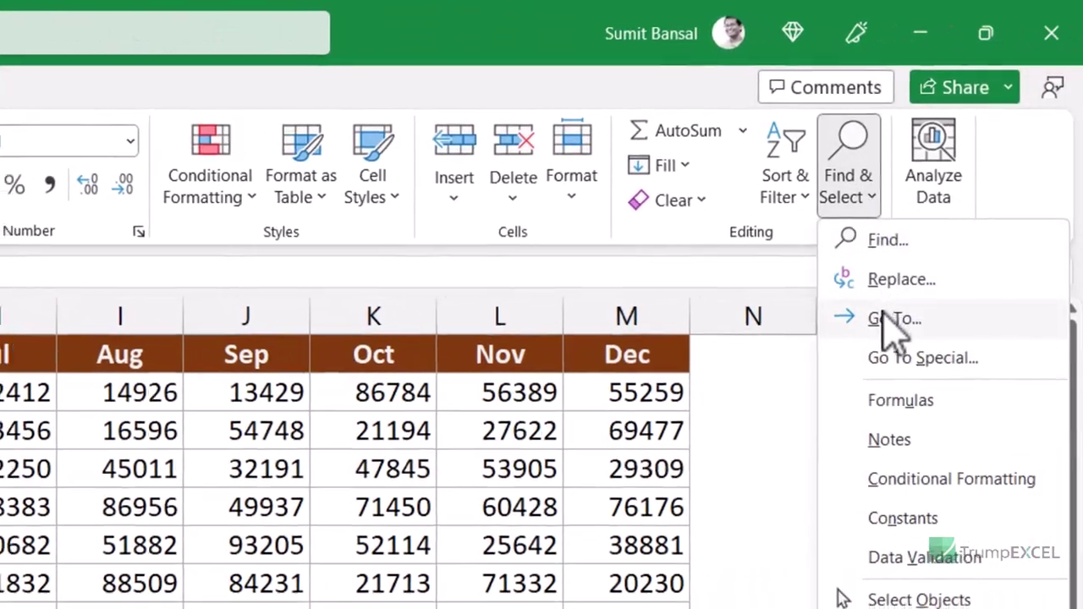
left_click(898, 322)
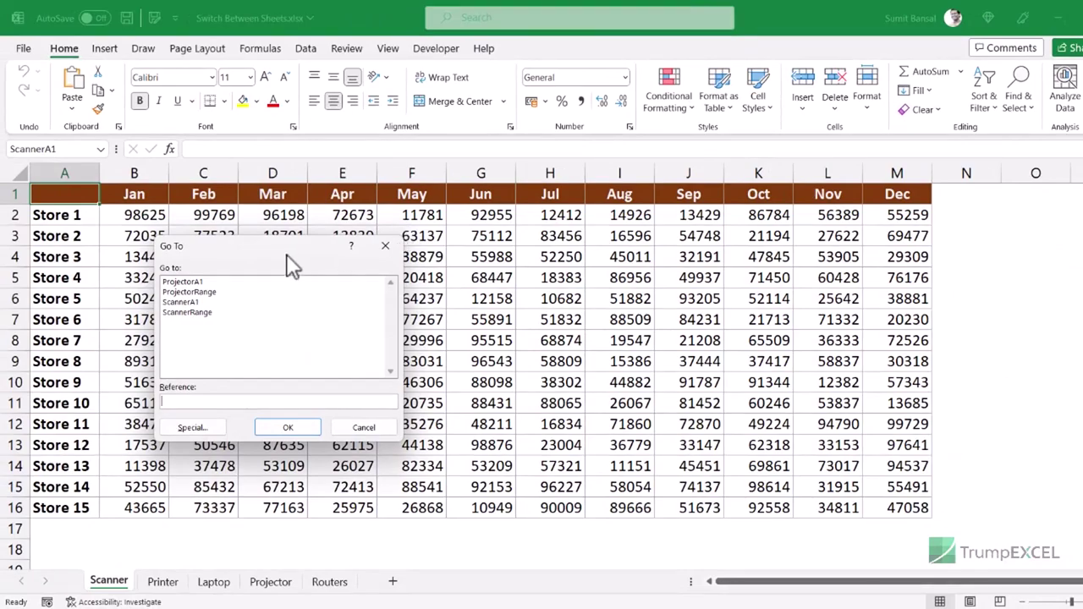
left_click_drag(286, 250, 412, 230)
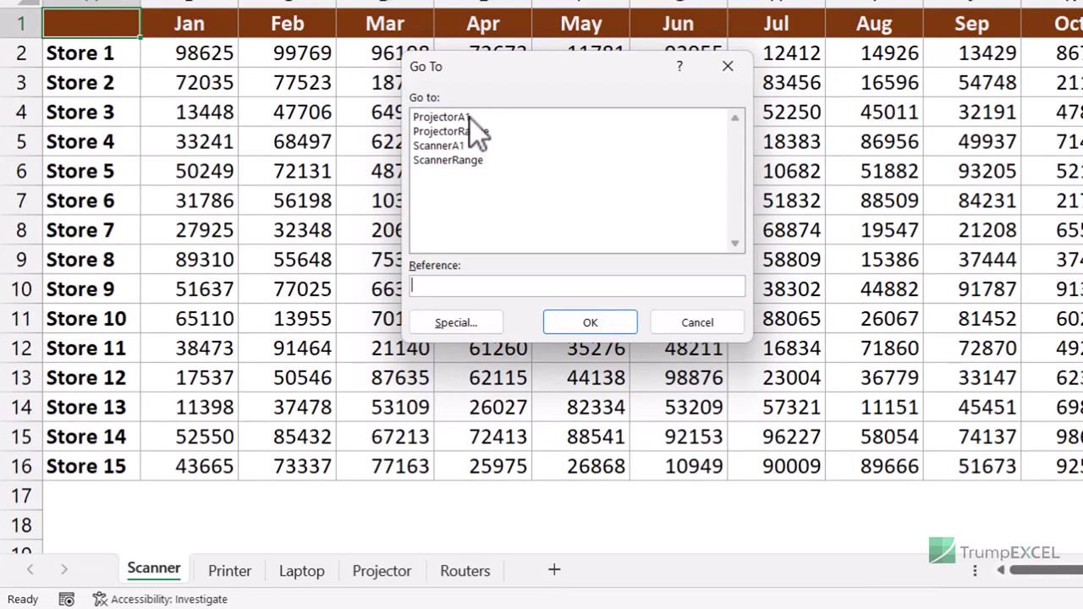
double_click(439, 121)
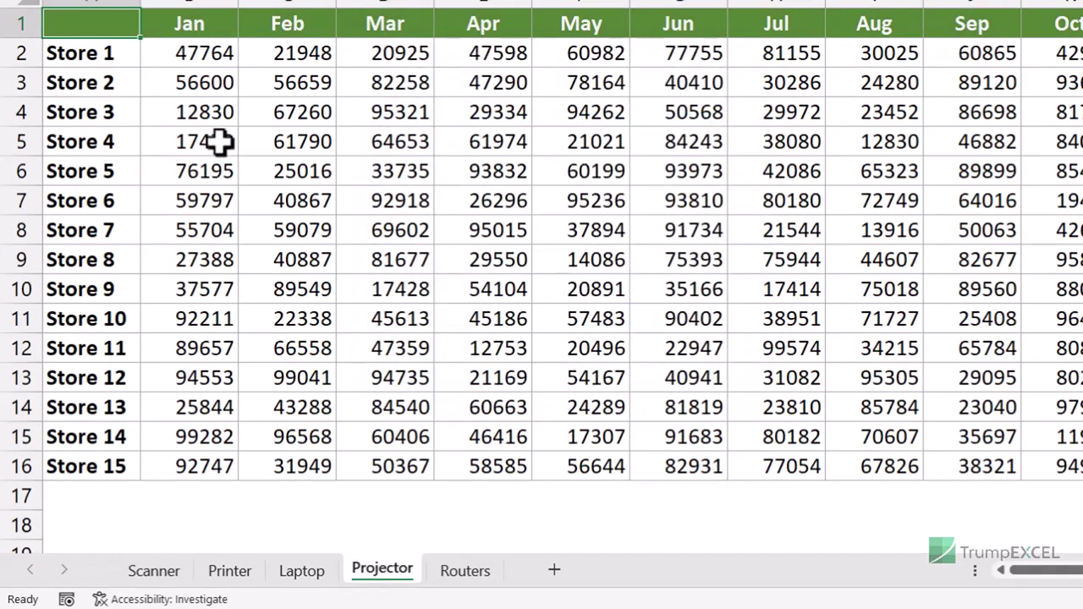
key("F5")
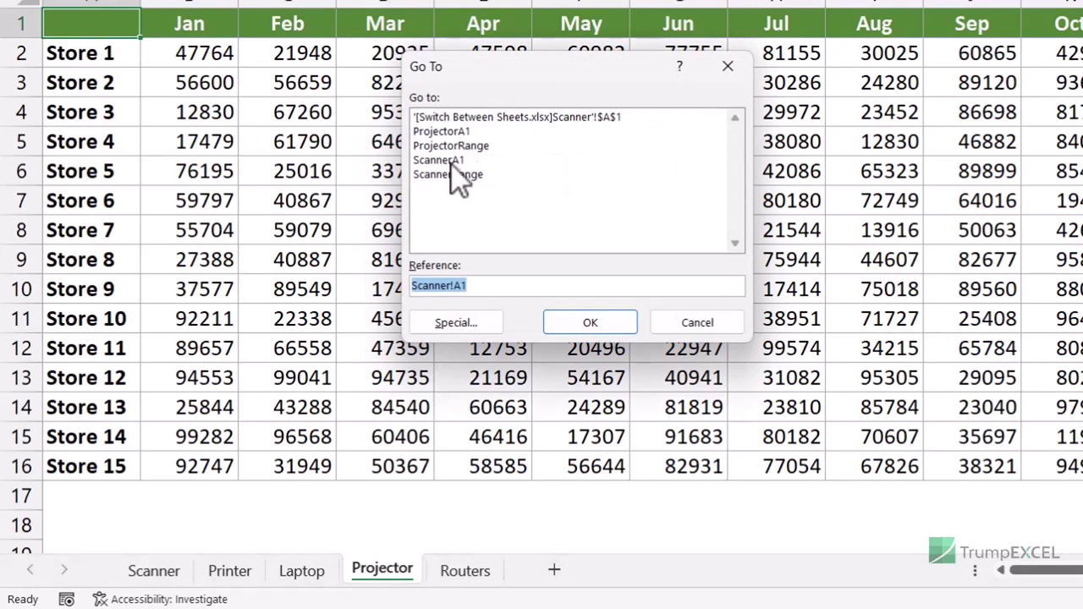
double_click(451, 162)
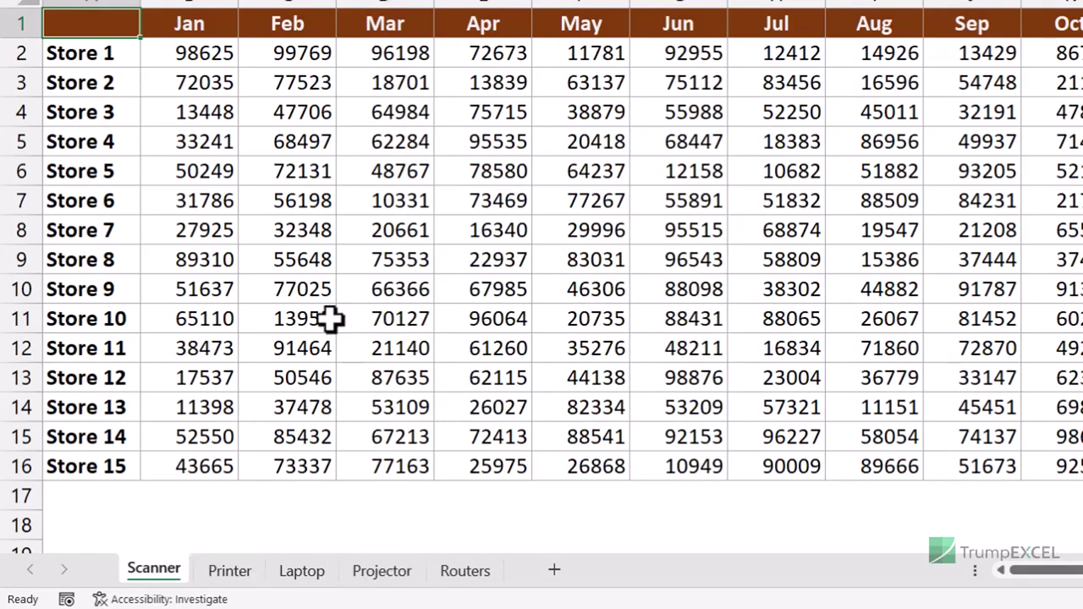
Go to cell A10 of the Scanner sheet by entering the reference Scanner!A10 in Go To
key("F5")
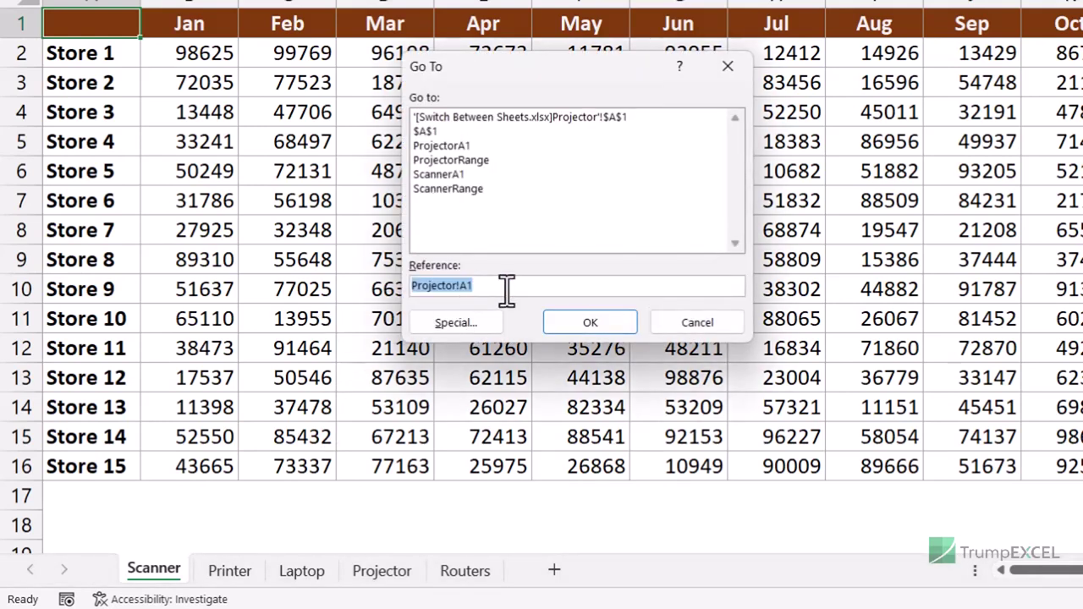
type("Sc")
type("anner")
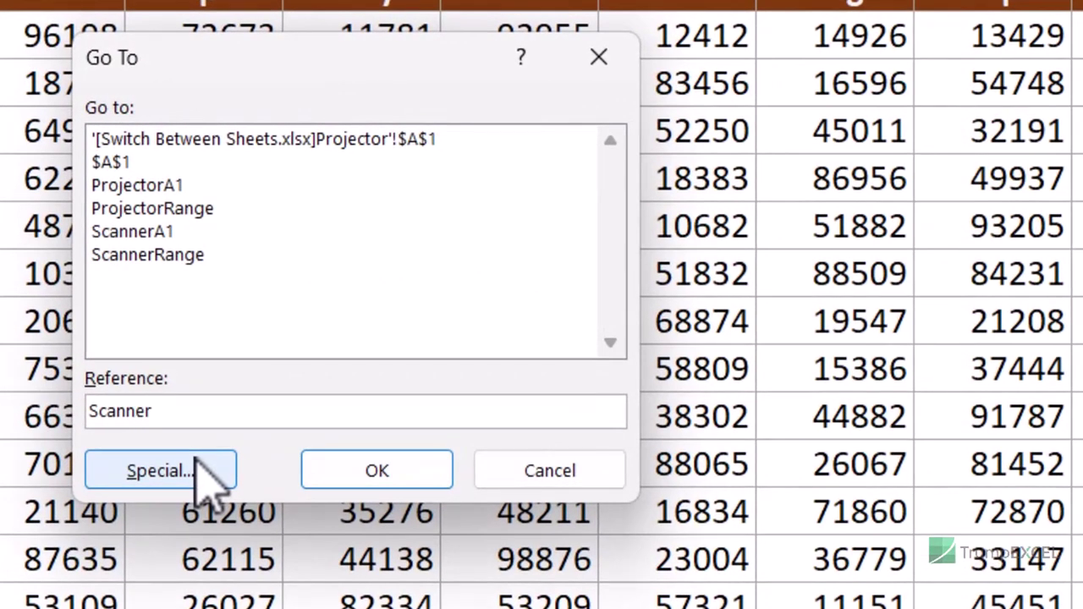
type("!A10")
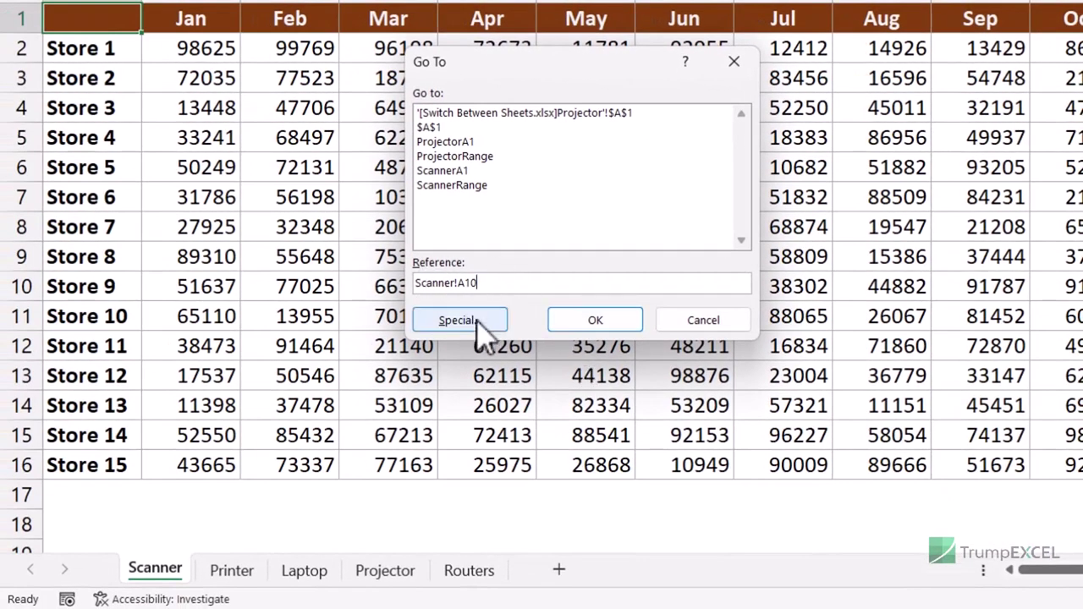
left_click(564, 321)
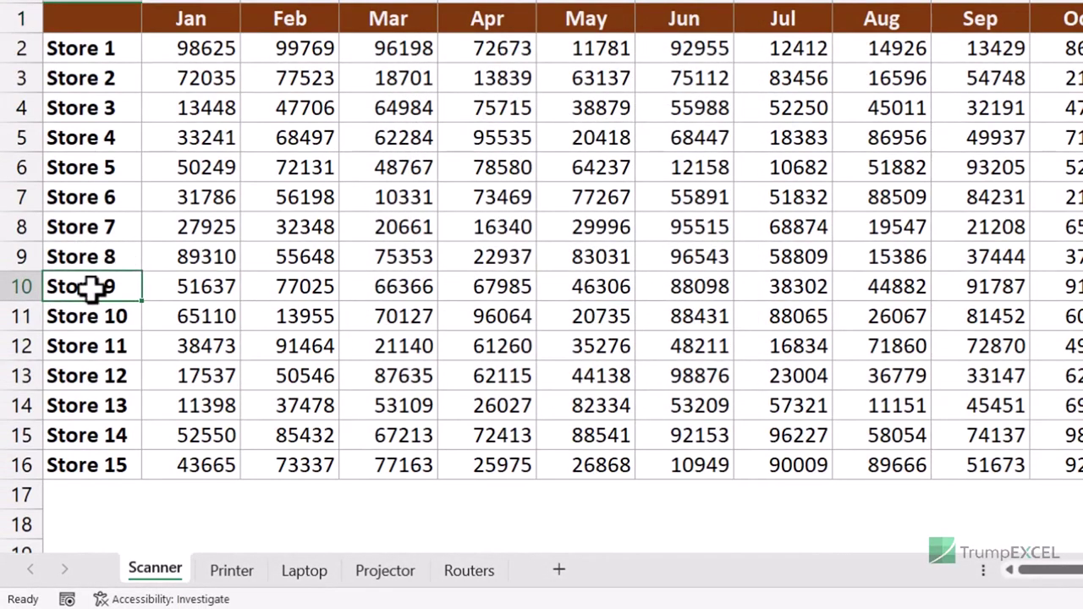
Go to cell A10 of the Projector sheet by entering the reference Projector!A10 in Go To
key("F5")
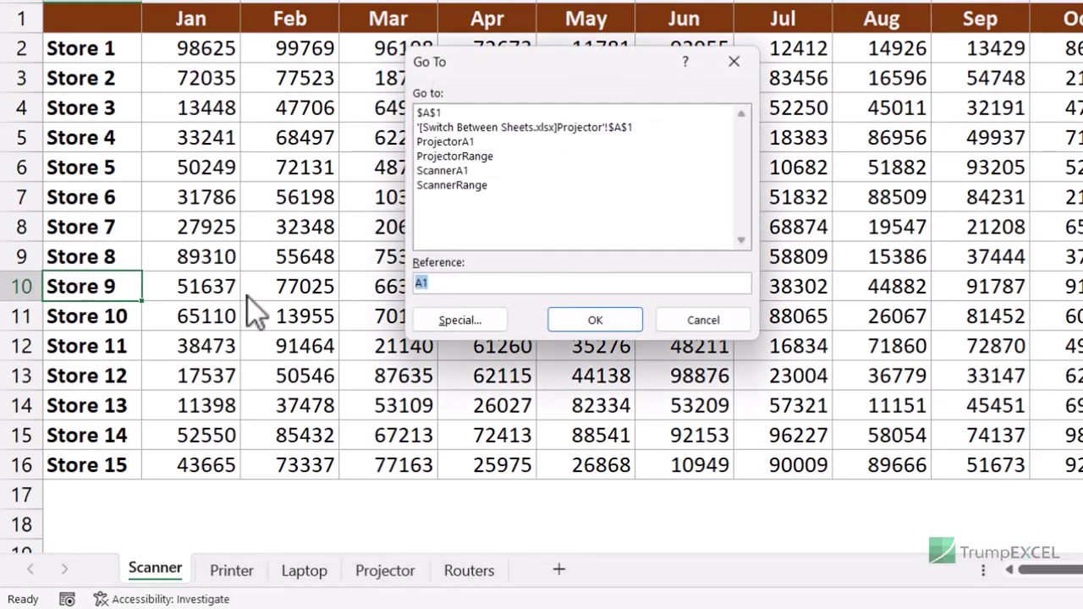
type("Projec")
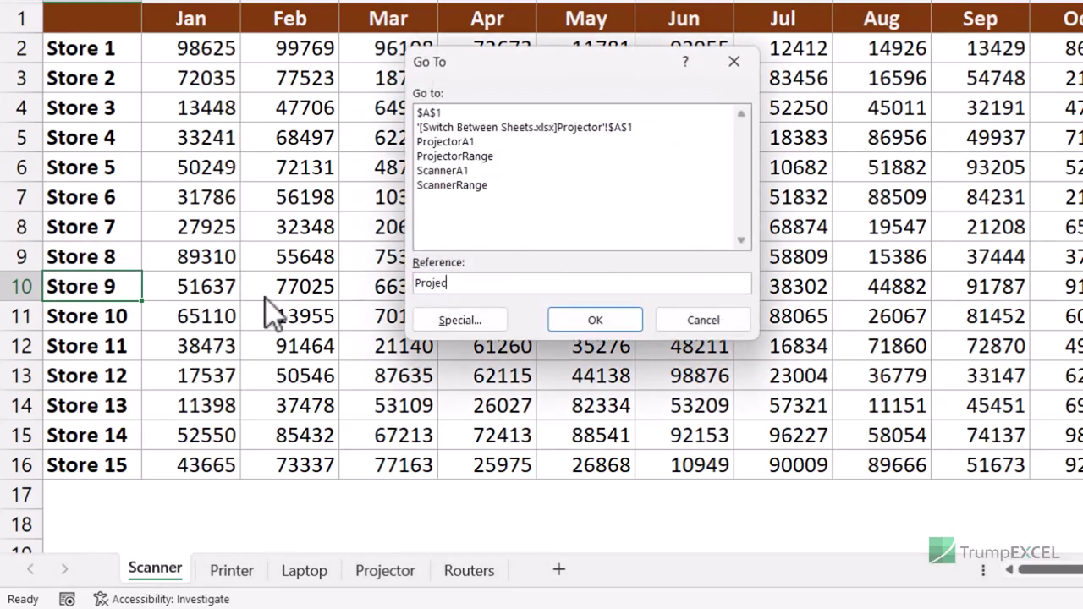
type("tor!A10")
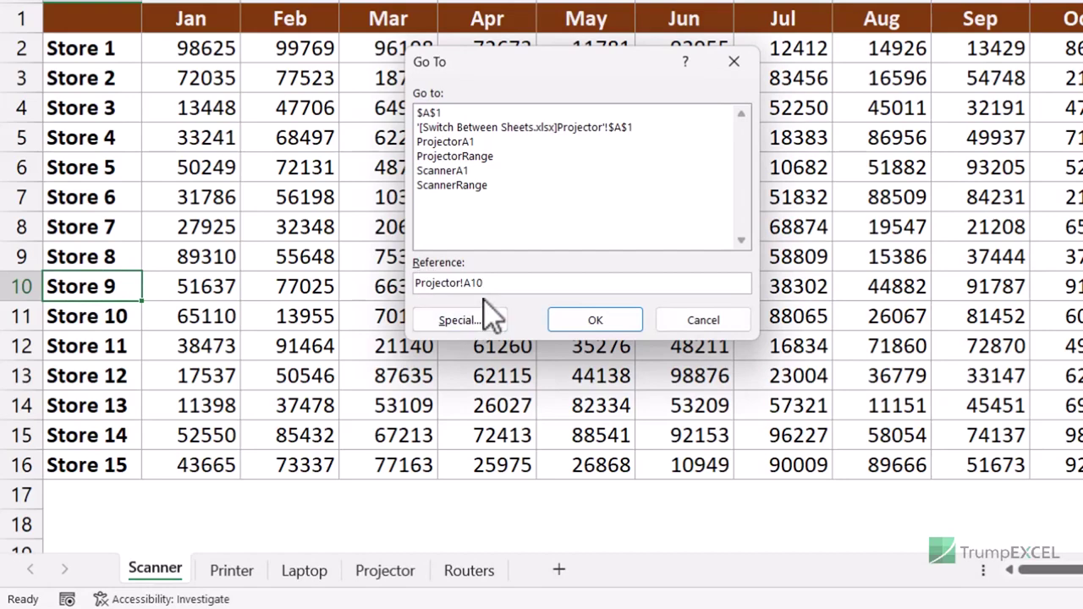
left_click(584, 322)
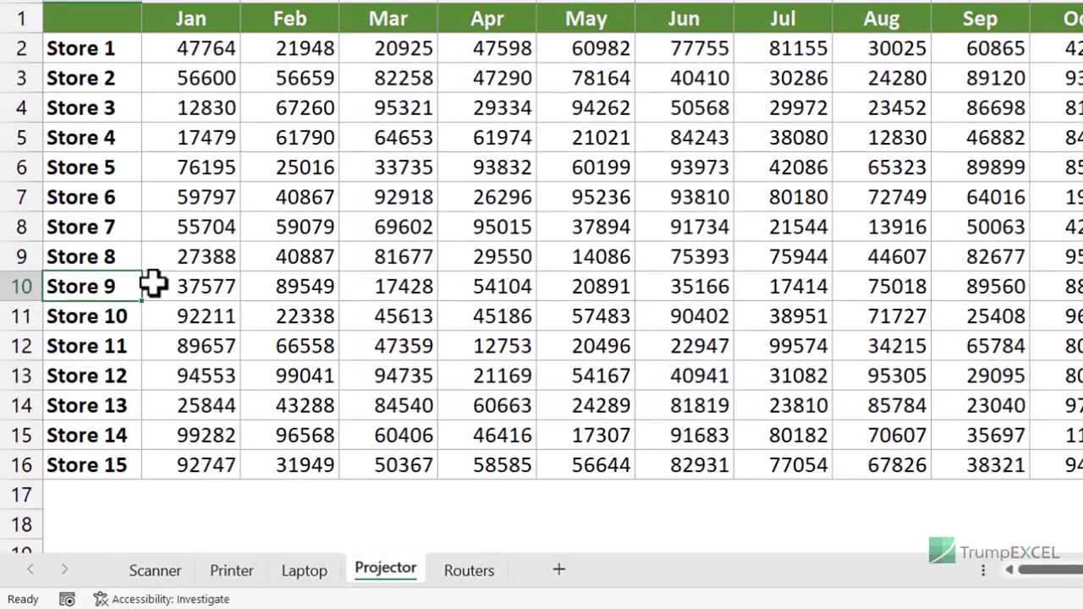
Return to cell A10 of the Scanner sheet through its recent Go To entry, and check the updated list of recent references
key("F5")
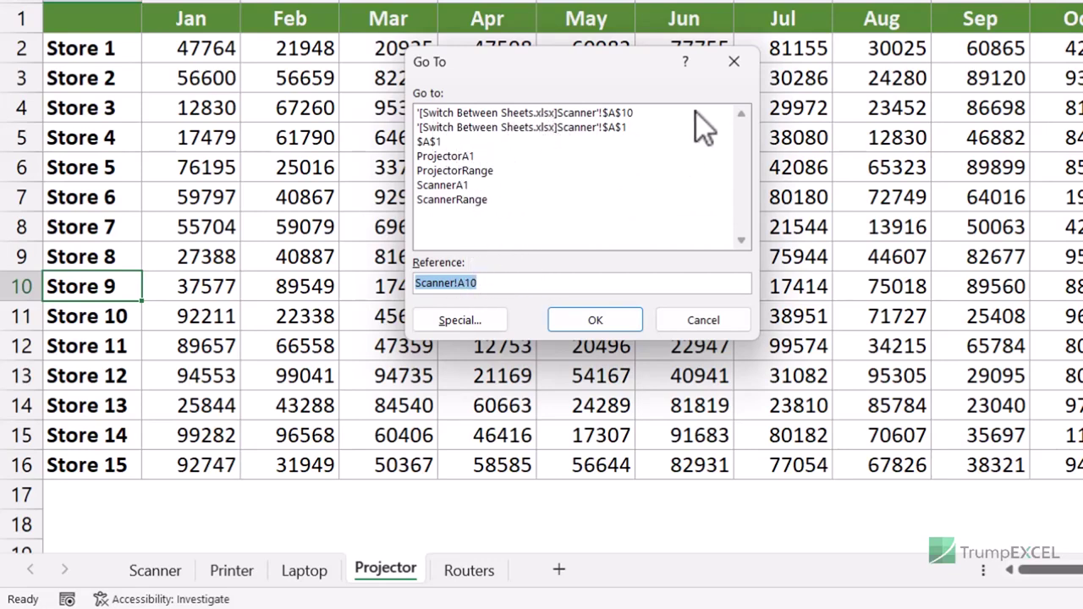
double_click(577, 113)
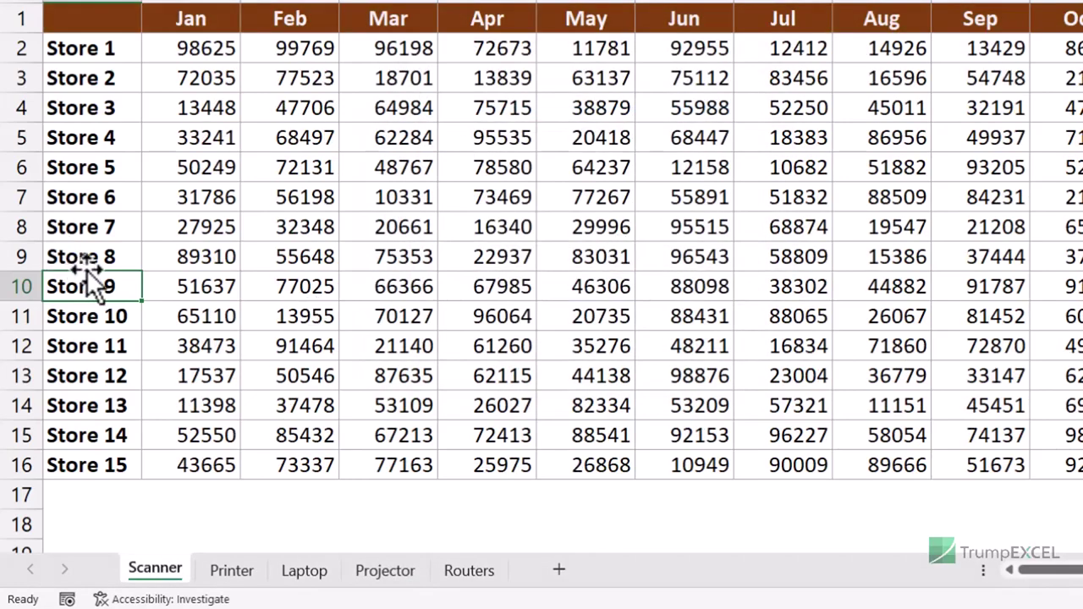
key("F5")
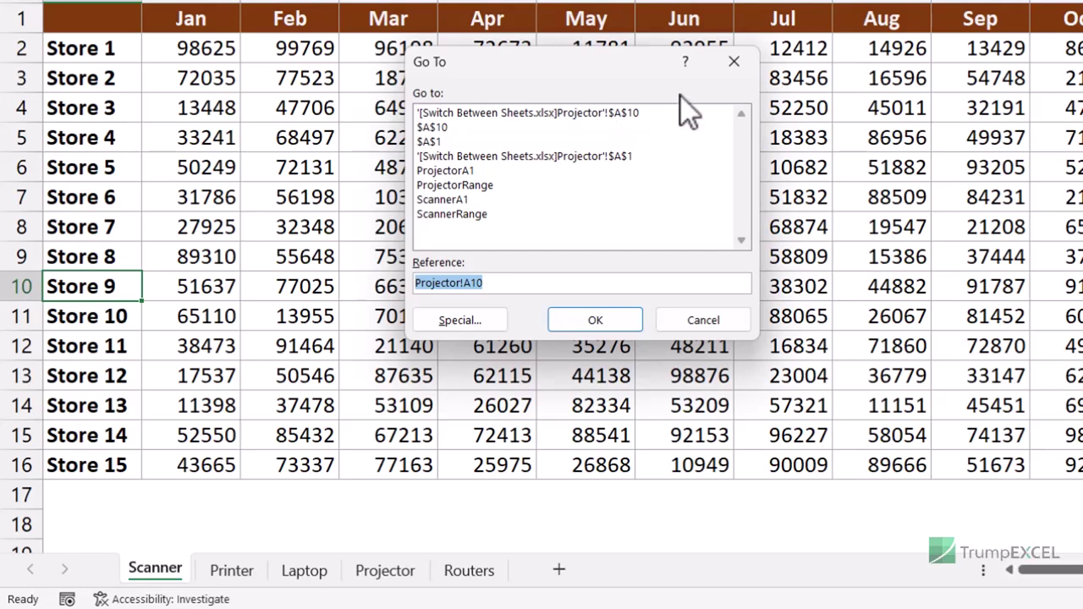
left_click(729, 66)
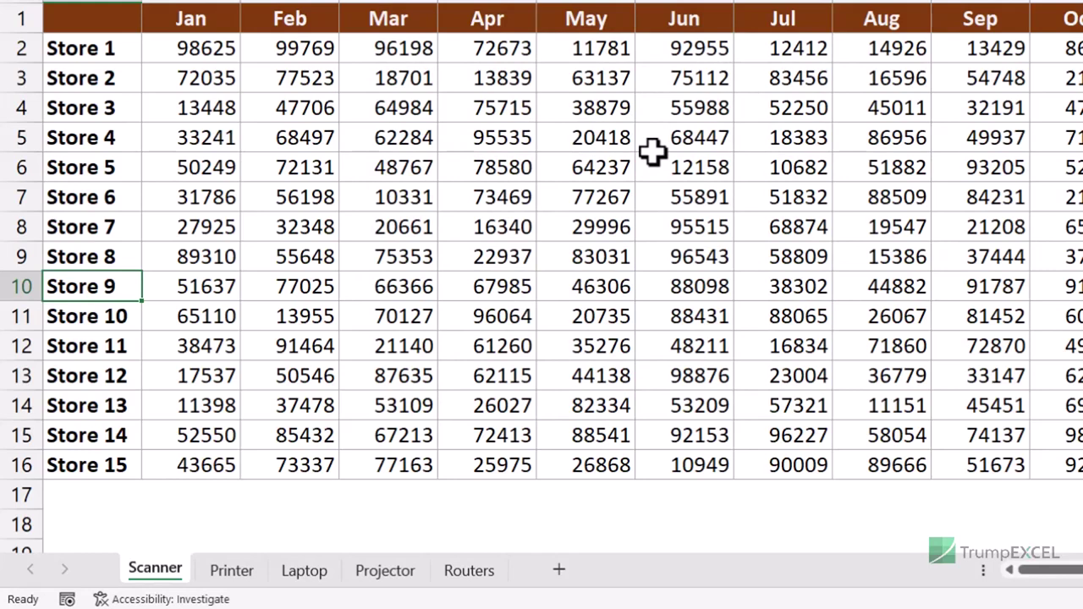
Review the recent references and defined names listed in Go To, leaving the current cell selected
key("F5")
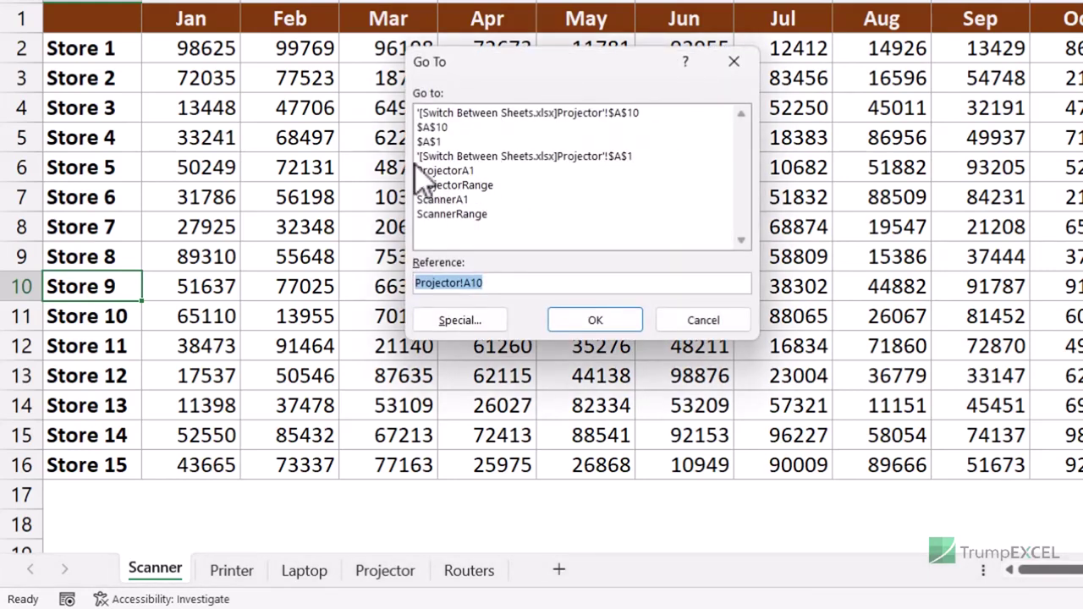
left_click(733, 63)
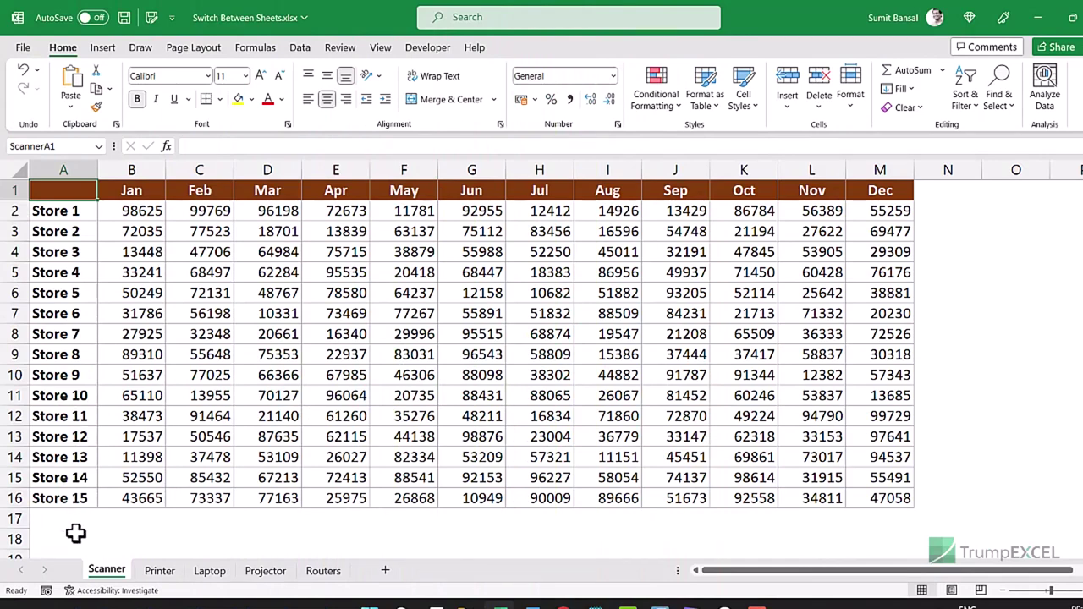
Select cell A18 on the Scanner sheet, view the Projector sheet, and return to Scanner
left_click(72, 536)
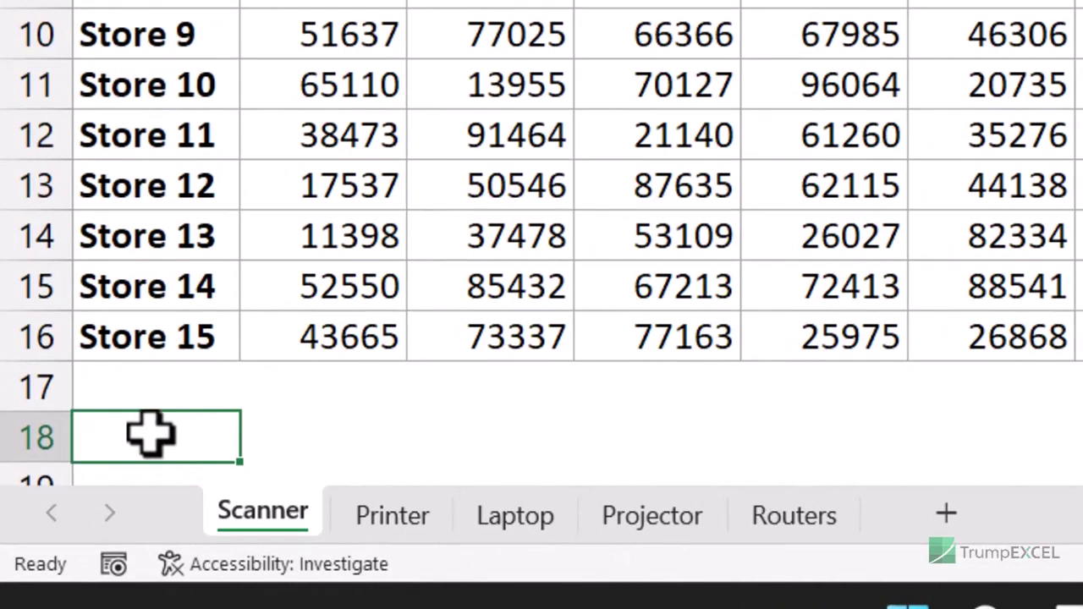
left_click(657, 513)
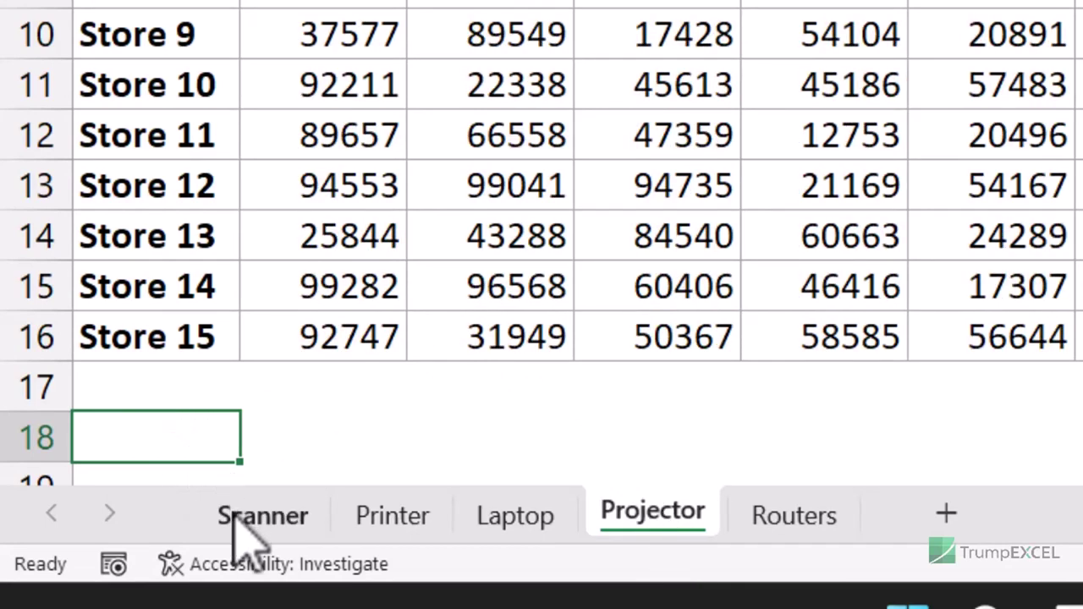
left_click(261, 514)
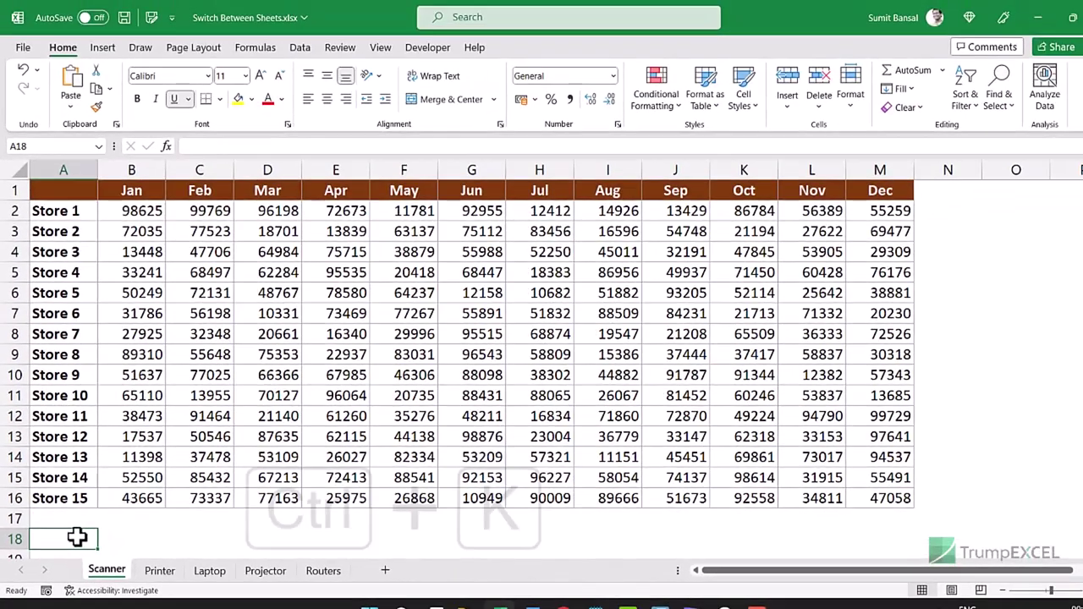
Start a hyperlink in cell A18 of the Scanner sheet that points to cell A1 of the Projector sheet in this document
key("ctrl+k")
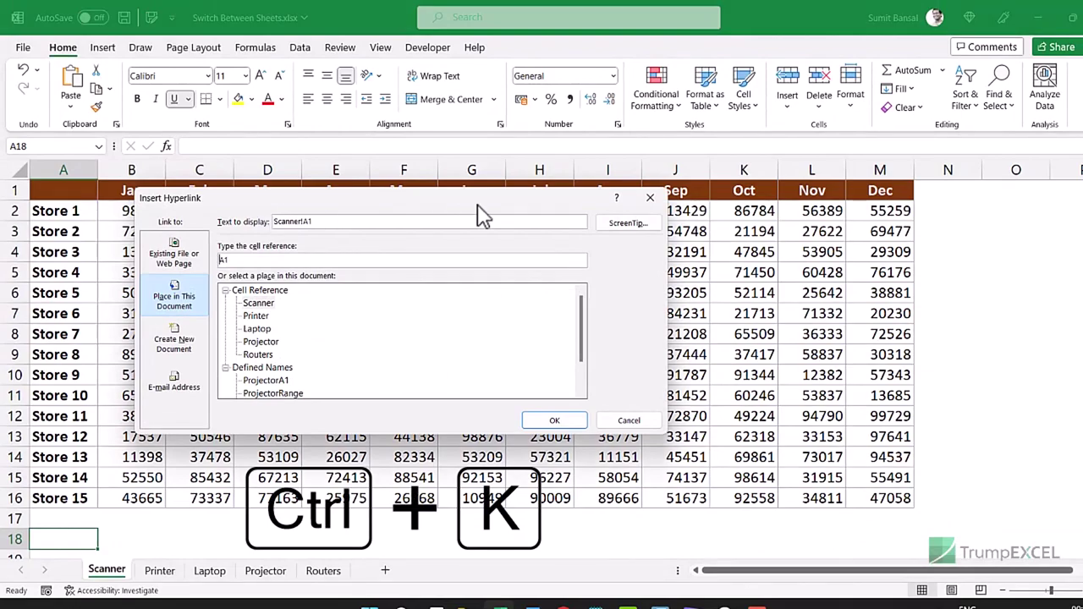
left_click(649, 199)
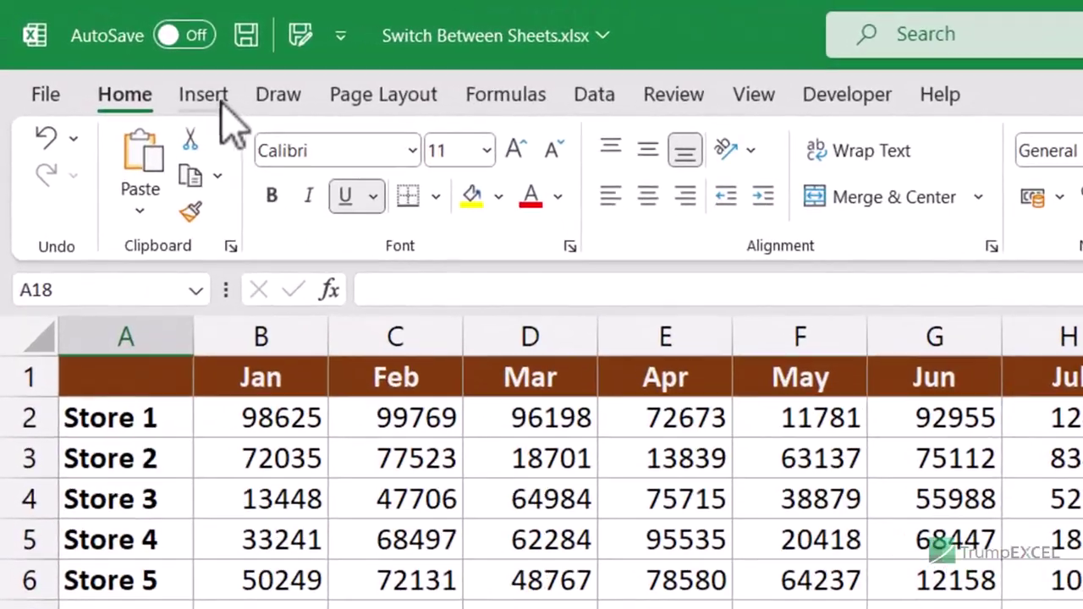
left_click(109, 49)
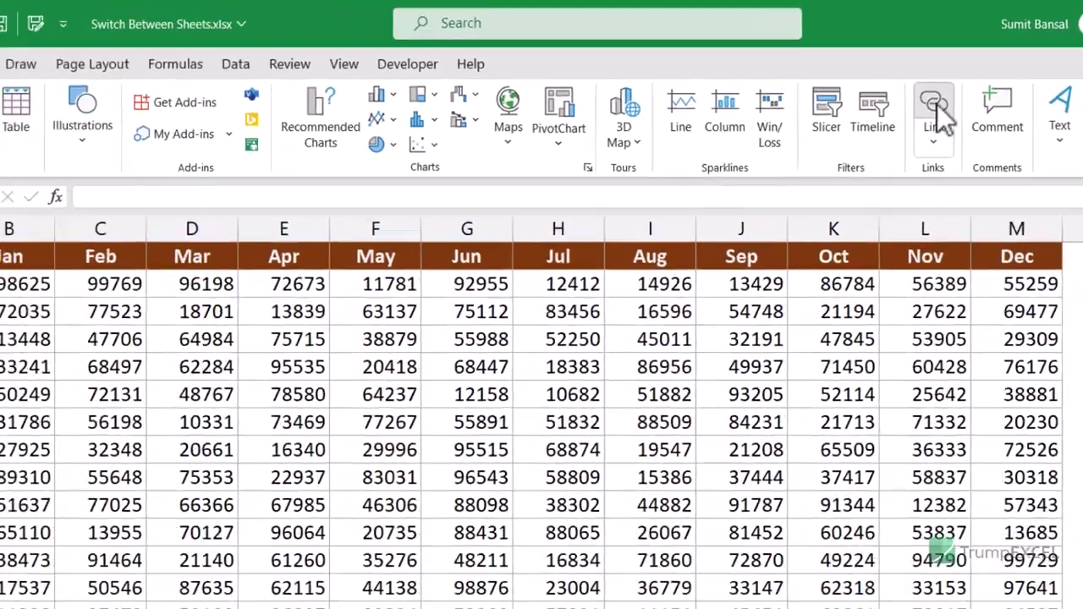
left_click(864, 165)
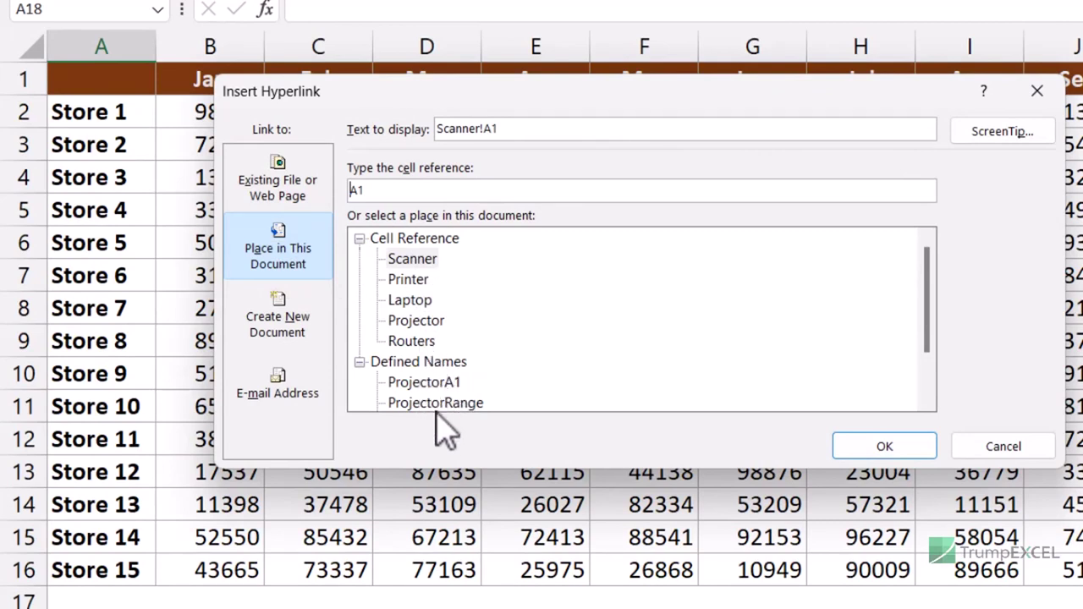
scroll(490, 389, "down", 1)
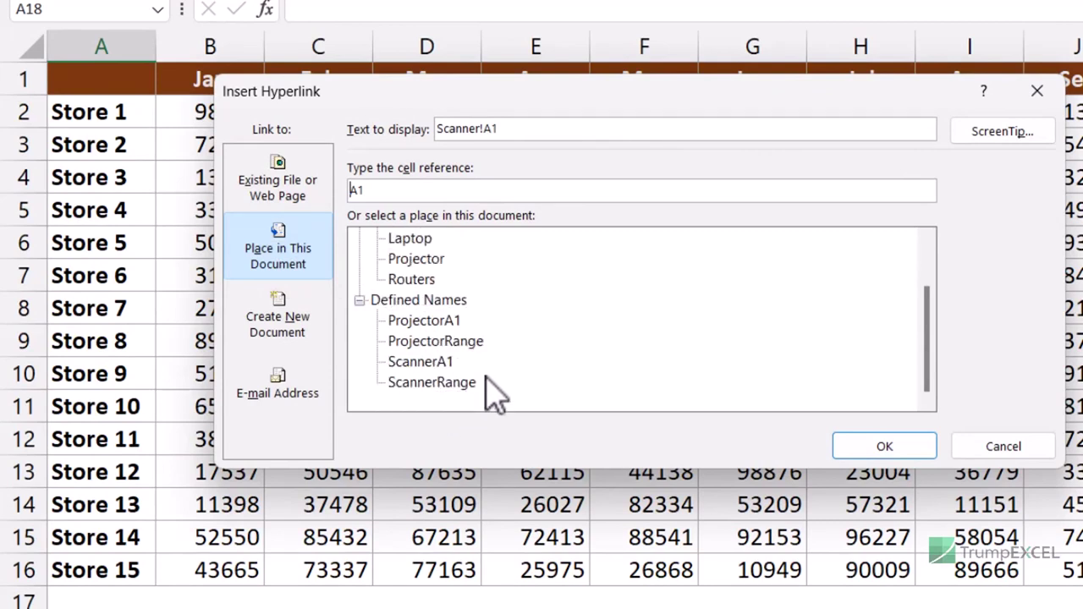
scroll(465, 356, "up", 1)
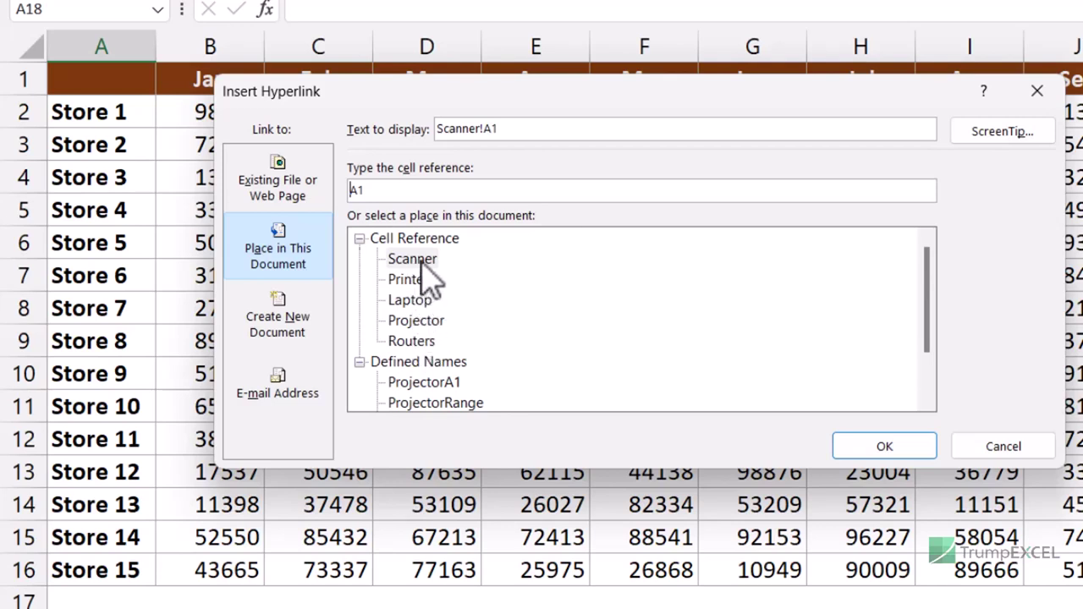
left_click(418, 322)
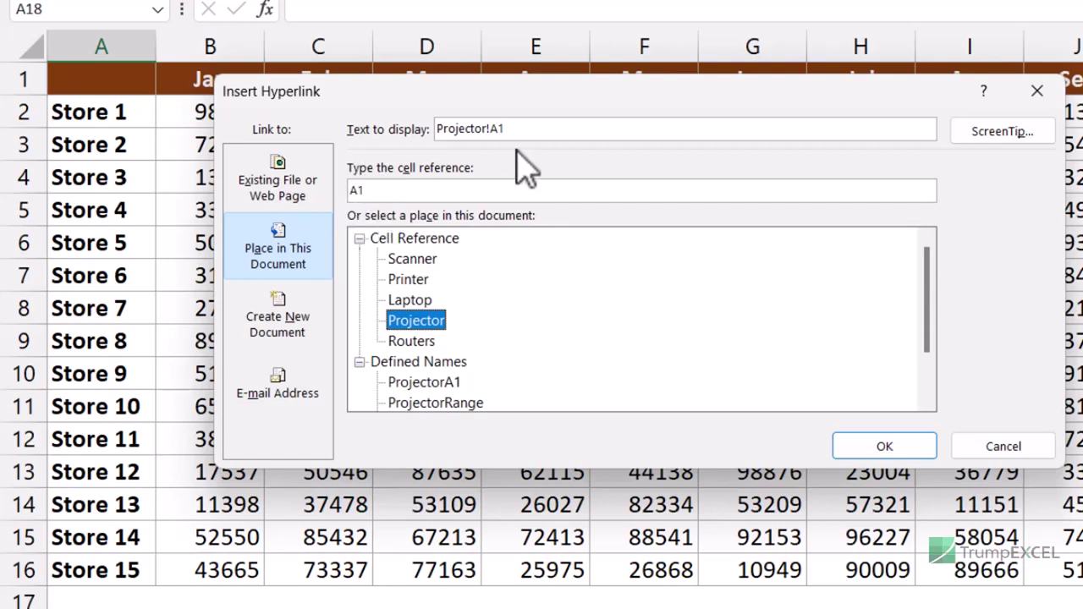
Set the hyperlink's display text to "Go to Projector Sheet", insert it, and follow the link to the Projector sheet
left_click(441, 129)
left_click_drag(437, 129, 482, 128)
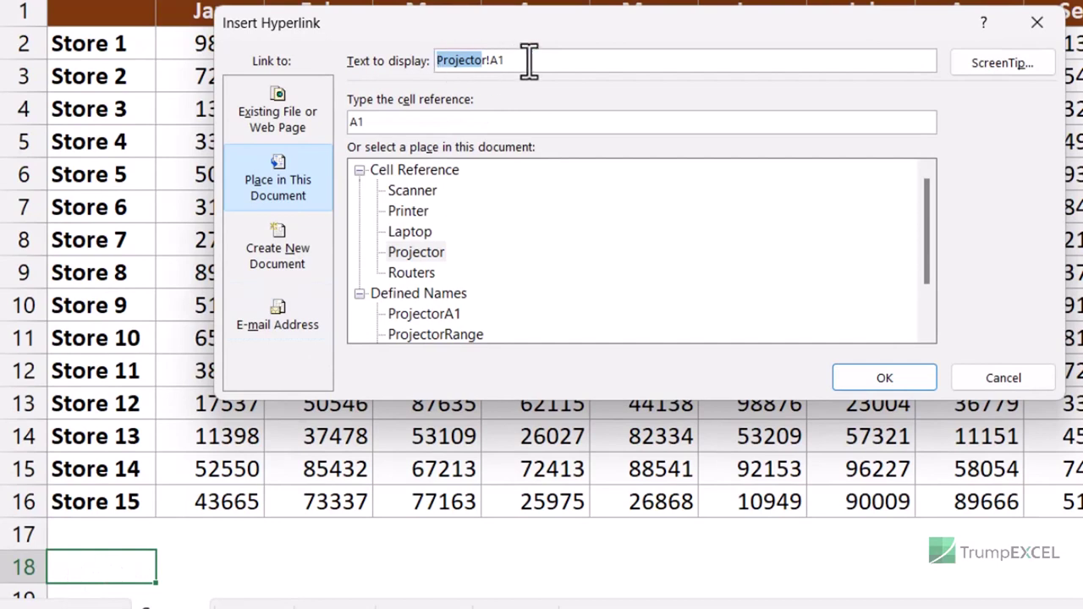
key("ctrl+a")
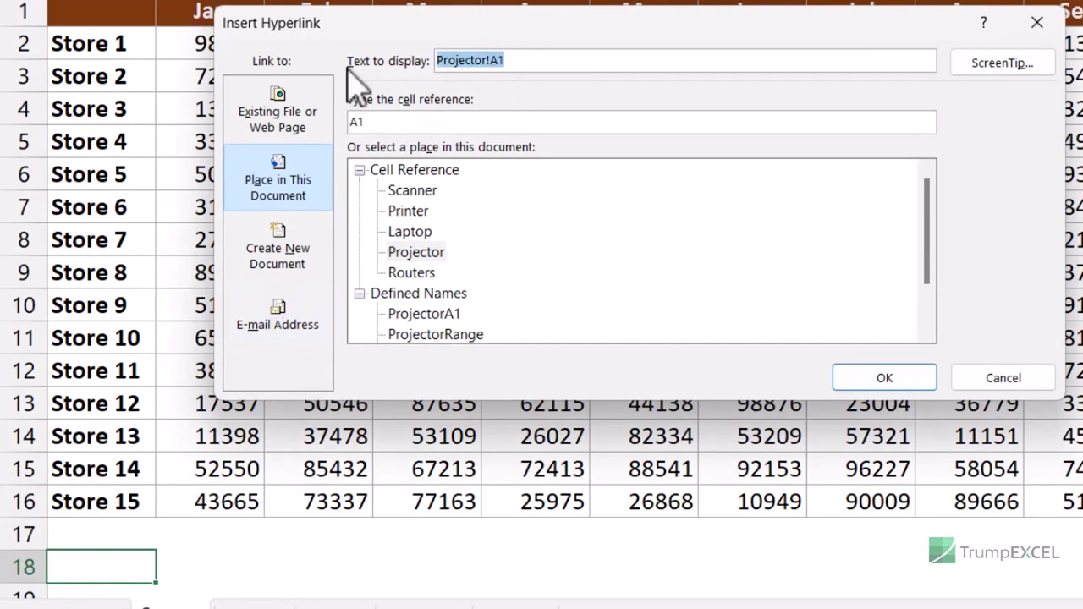
type("Go to")
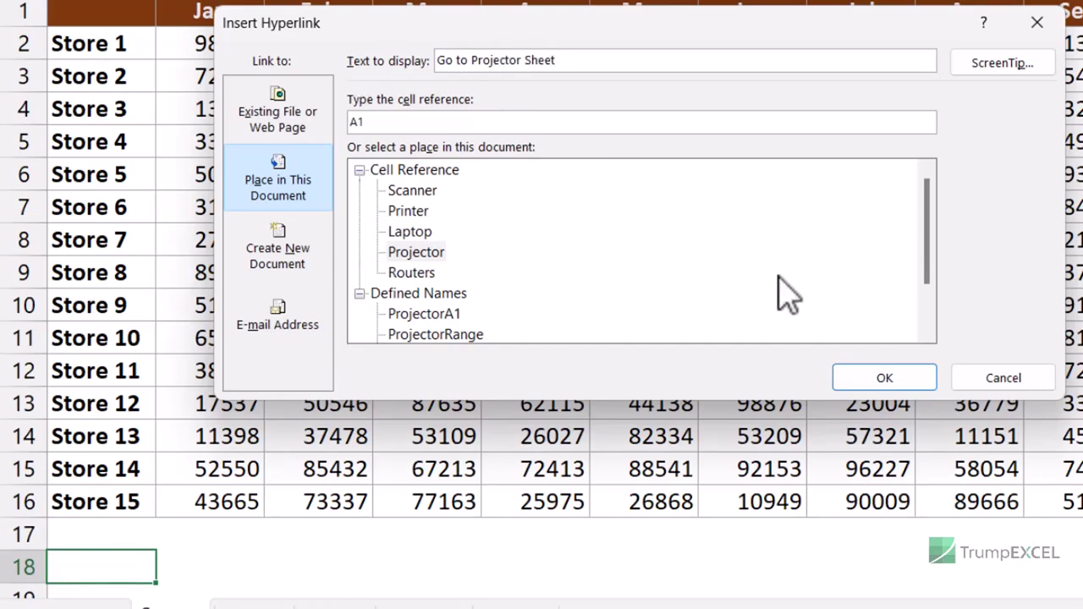
left_click(887, 380)
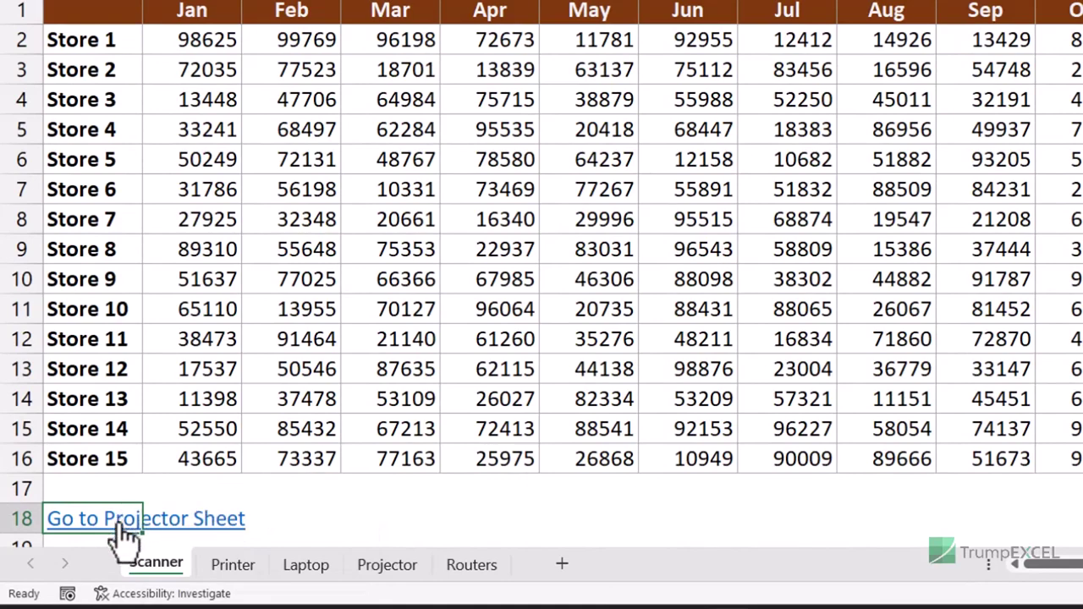
left_click(119, 534)
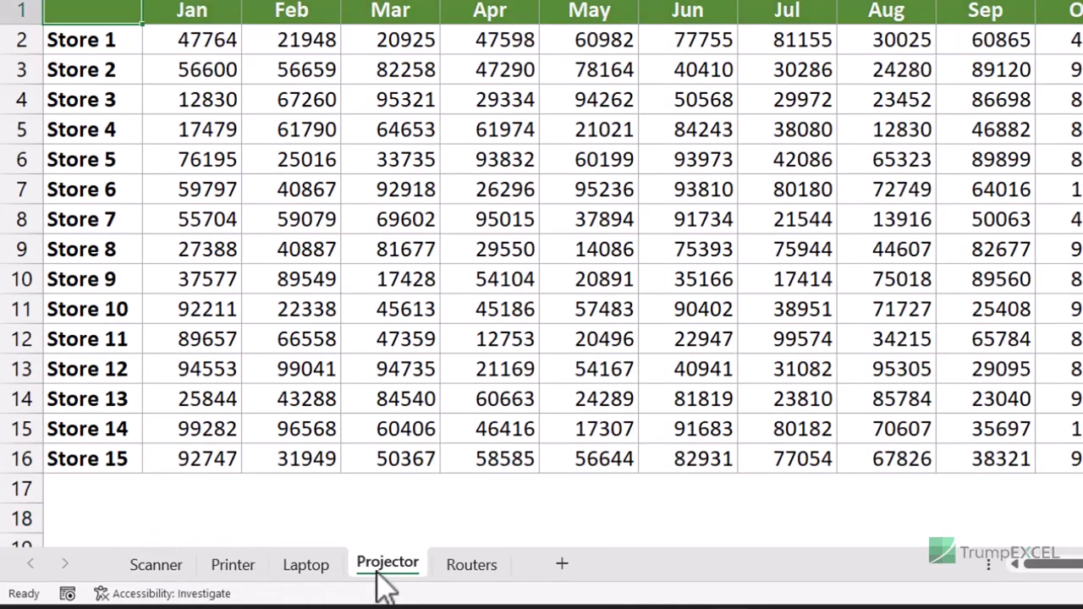
Insert a hyperlink in cell A18 of the Projector sheet to cell A1 of the Scanner sheet, displaying "Go to Scanner Sheet"
left_click(113, 519)
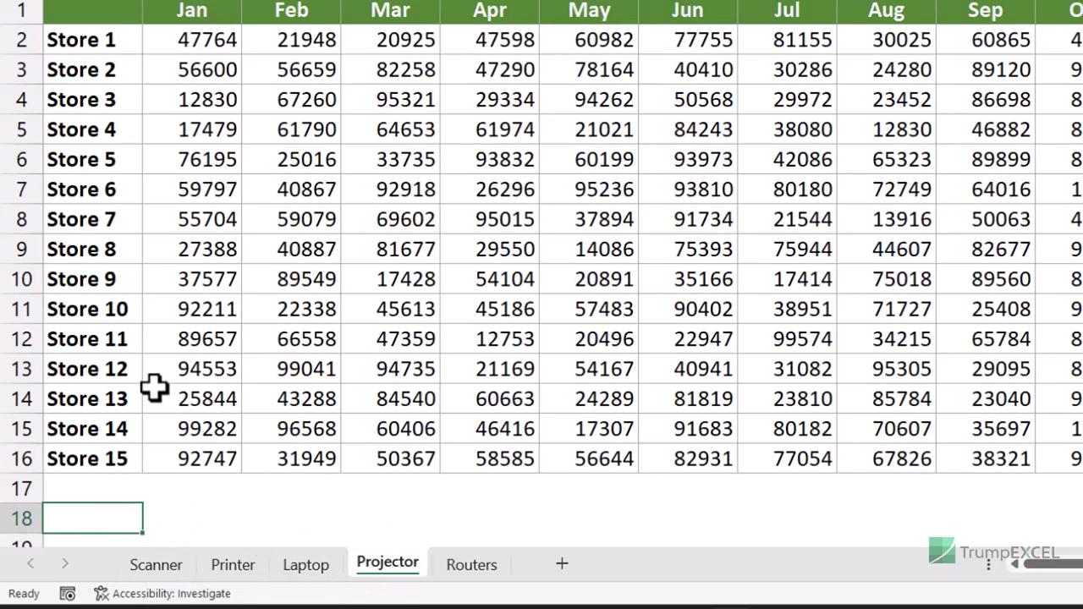
key("ctrl+k")
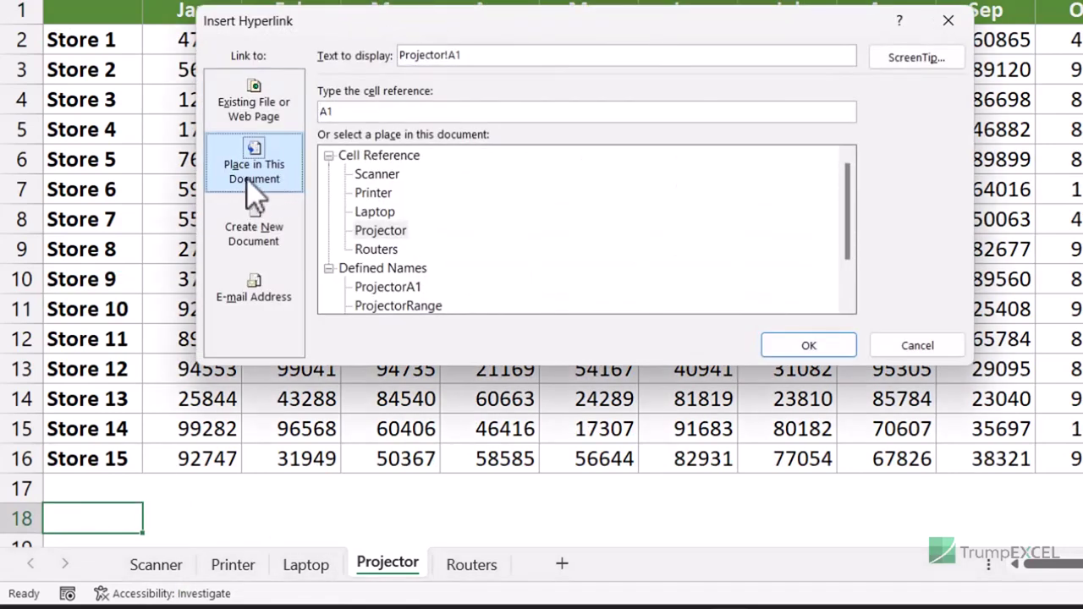
left_click(385, 175)
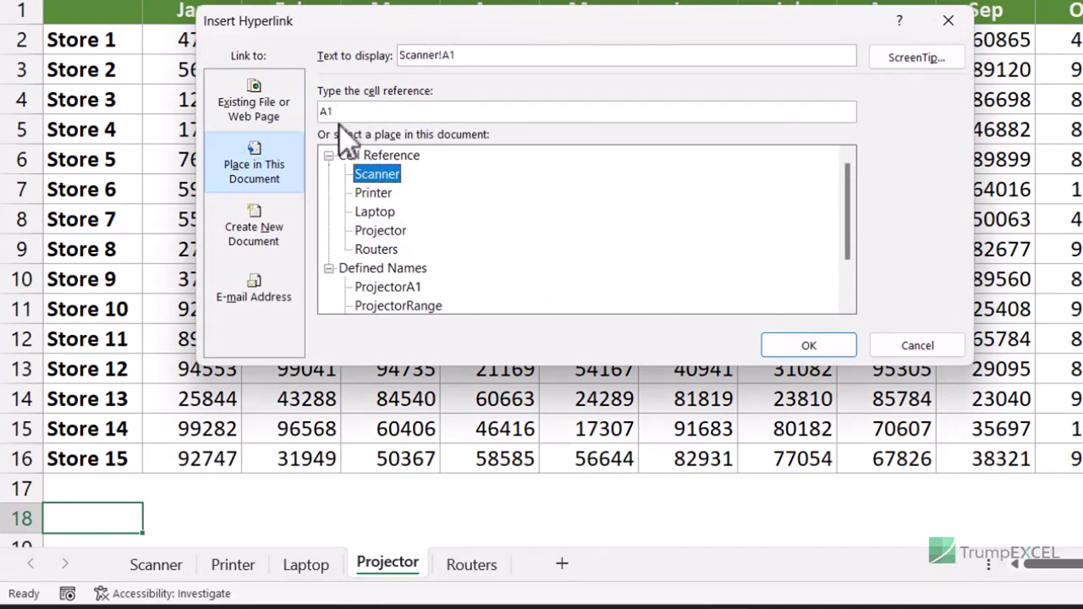
left_click_drag(462, 58, 312, 80)
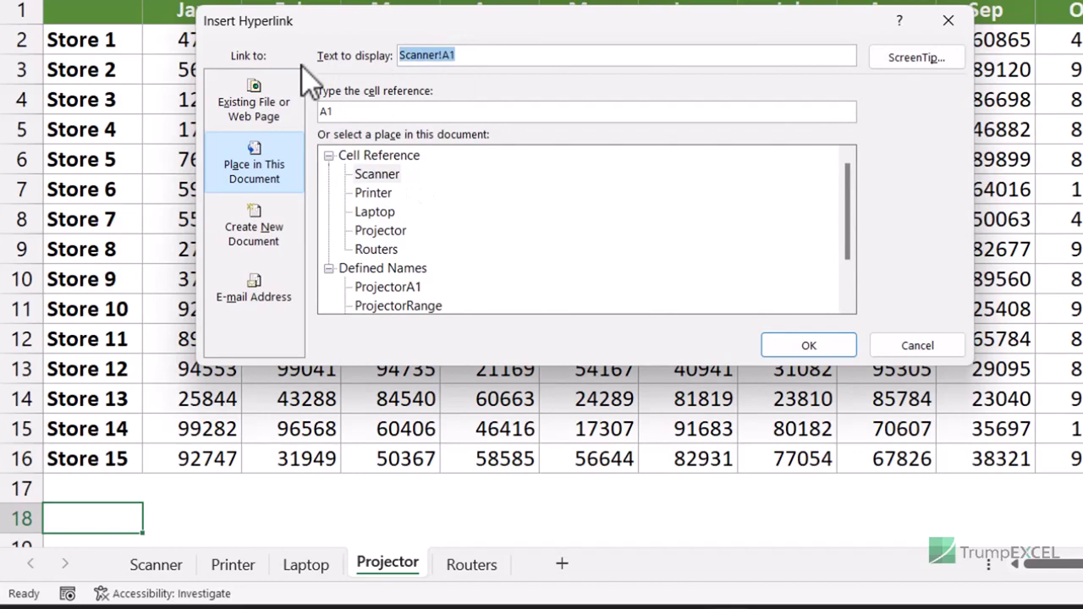
type("Go to")
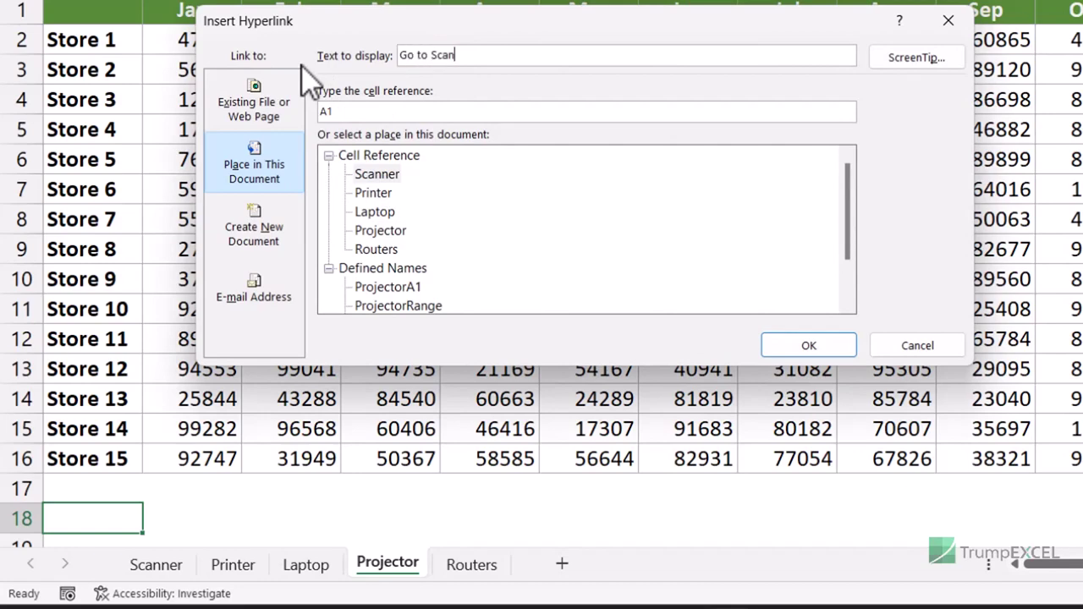
left_click(800, 347)
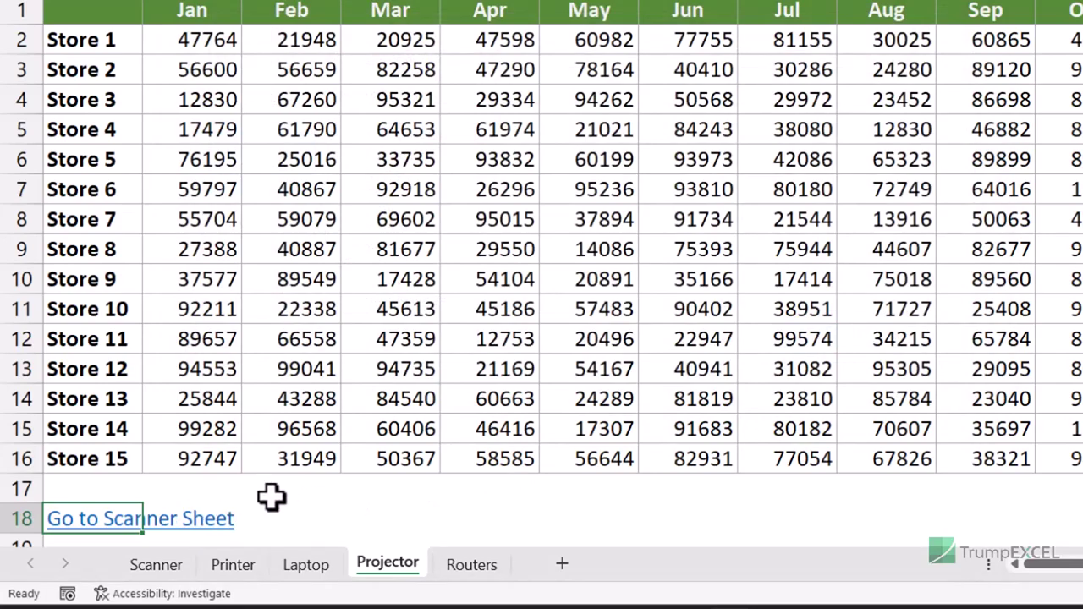
Test both hyperlinks by following them back and forth between the Projector and Scanner sheets
left_click(119, 525)
left_click(121, 525)
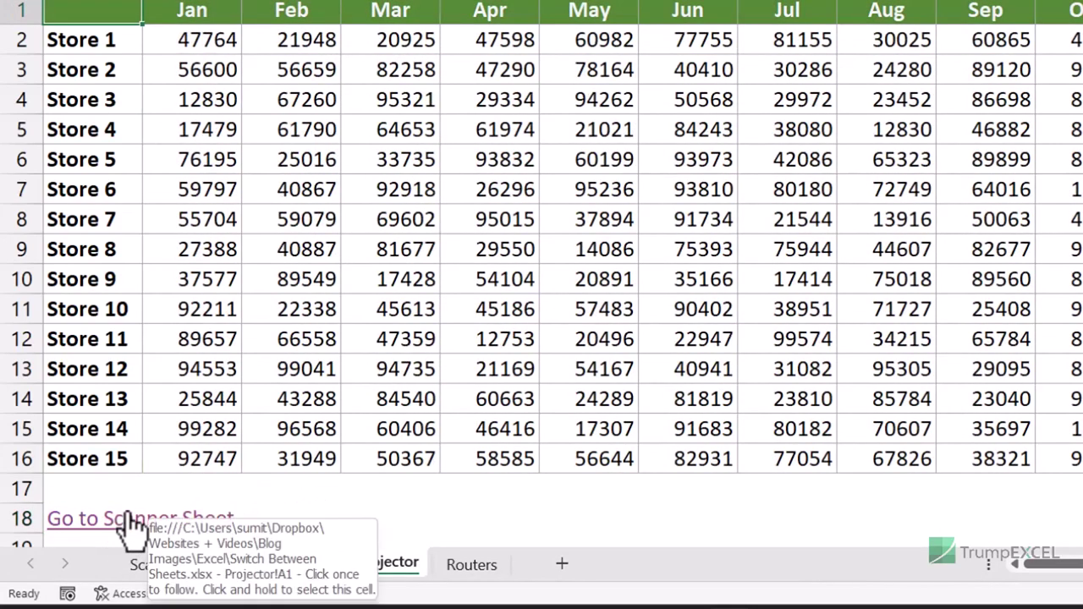
left_click(121, 524)
left_click(121, 525)
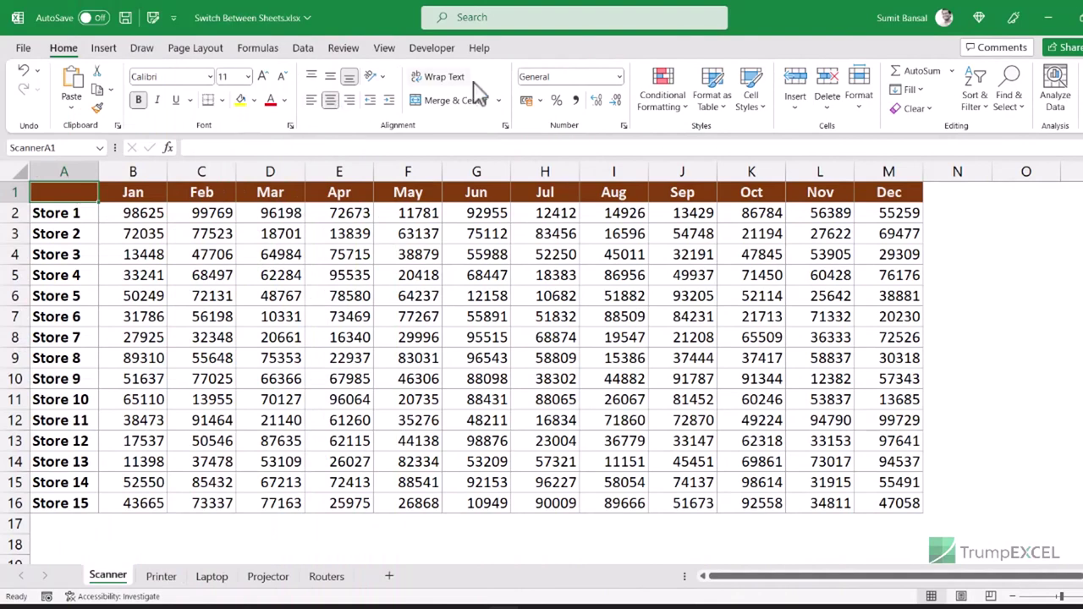
Check in the ribbon customization options that the Developer tab is enabled
left_click(436, 53)
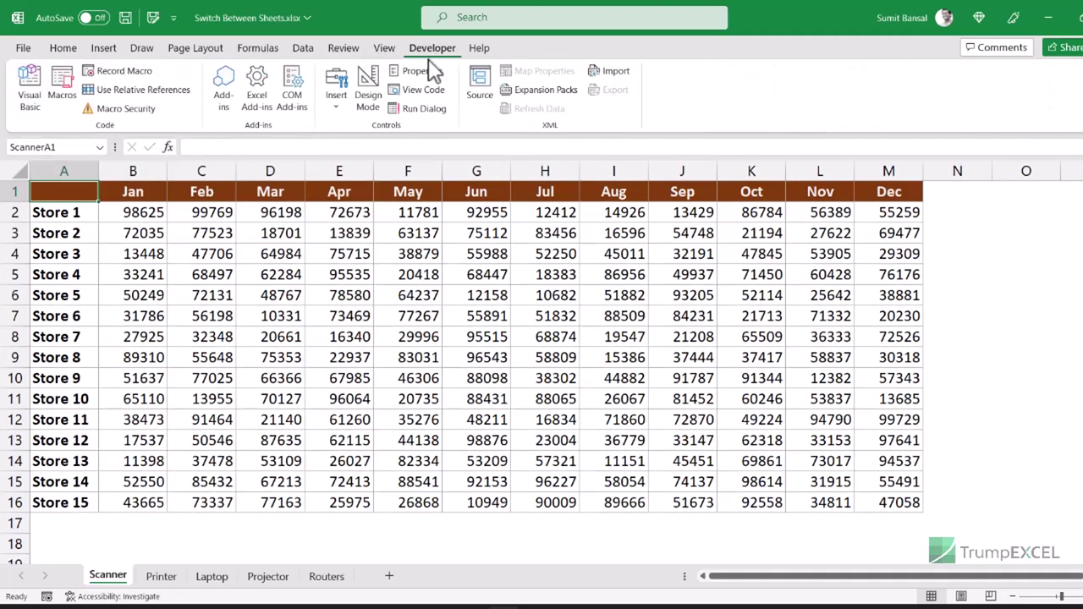
right_click(344, 49)
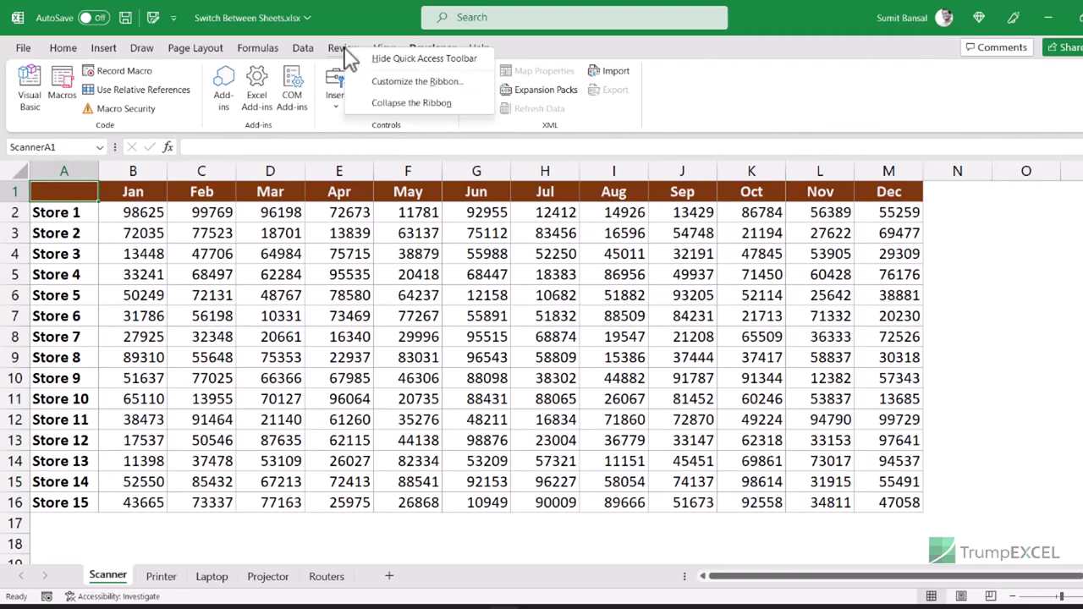
left_click(398, 86)
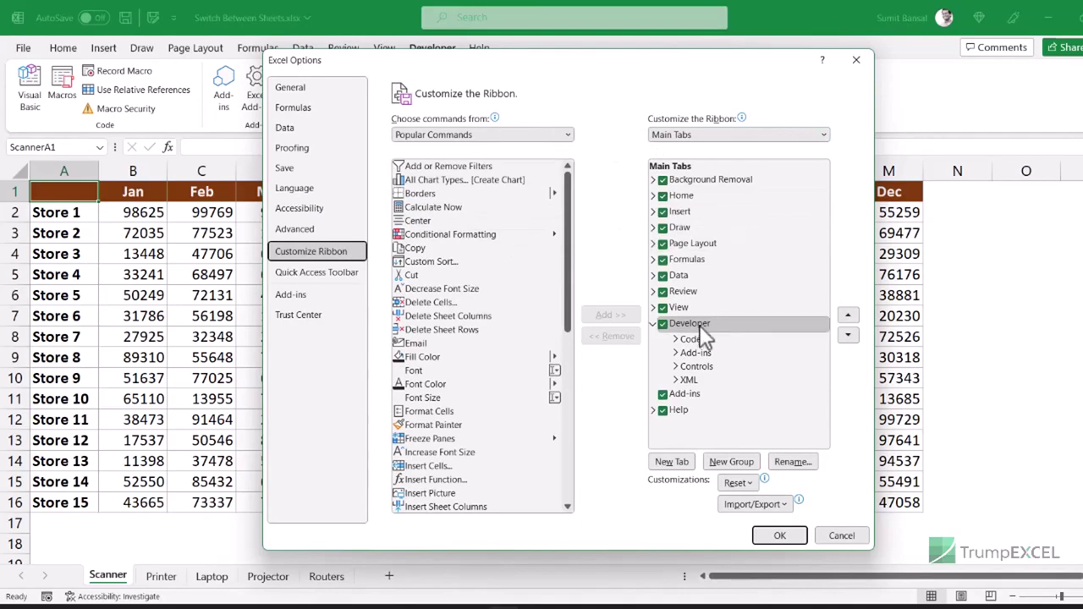
left_click(777, 535)
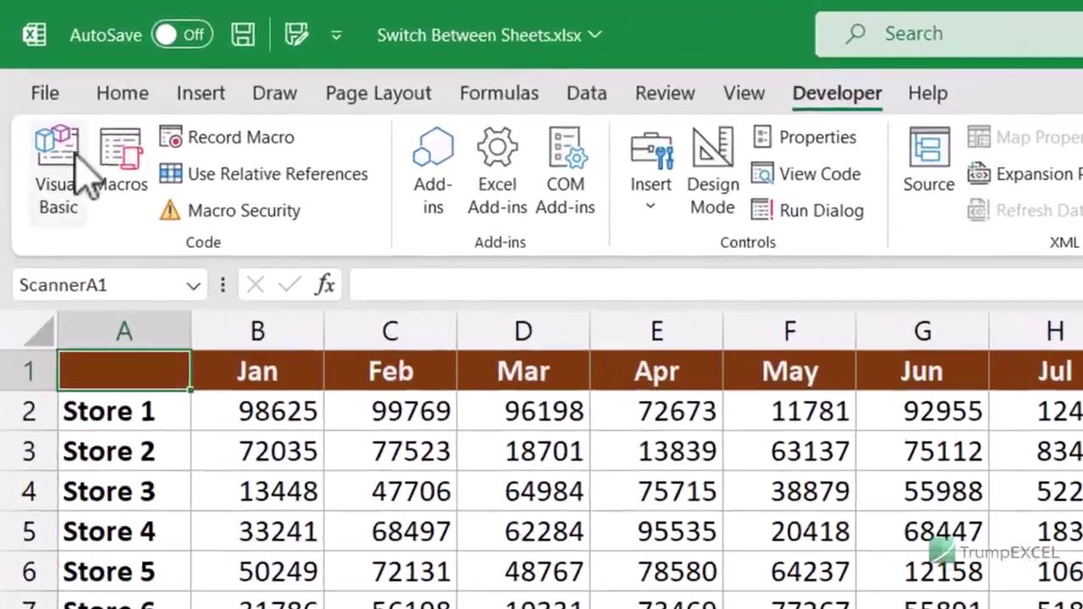
In the Visual Basic editor, add a module with a SwitchSheets macro that activates Projector when Scanner is active, and otherwise activates Scanner
left_click(49, 135)
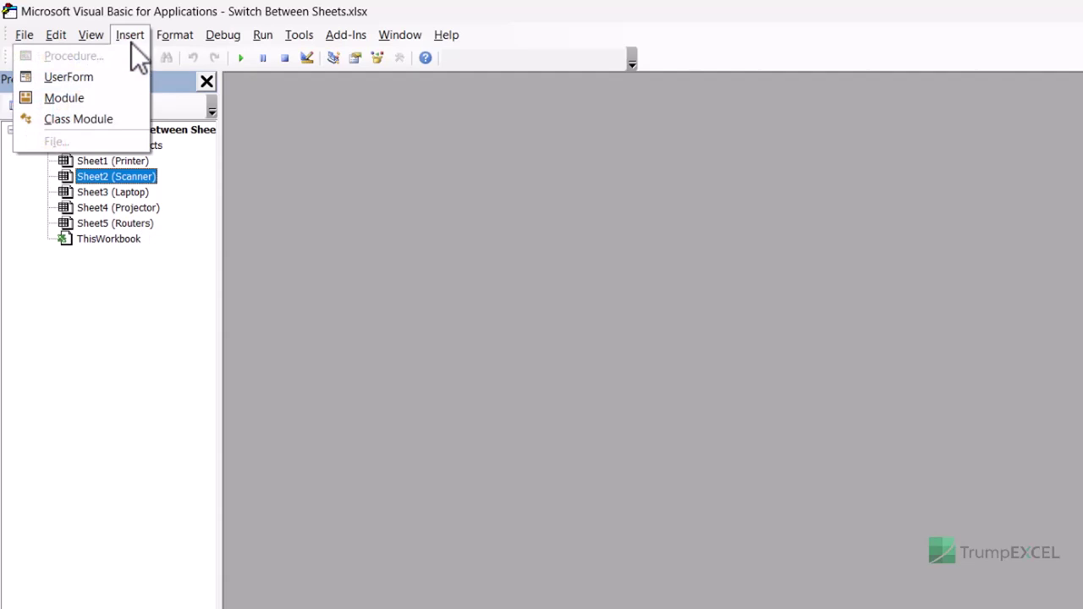
left_click(96, 99)
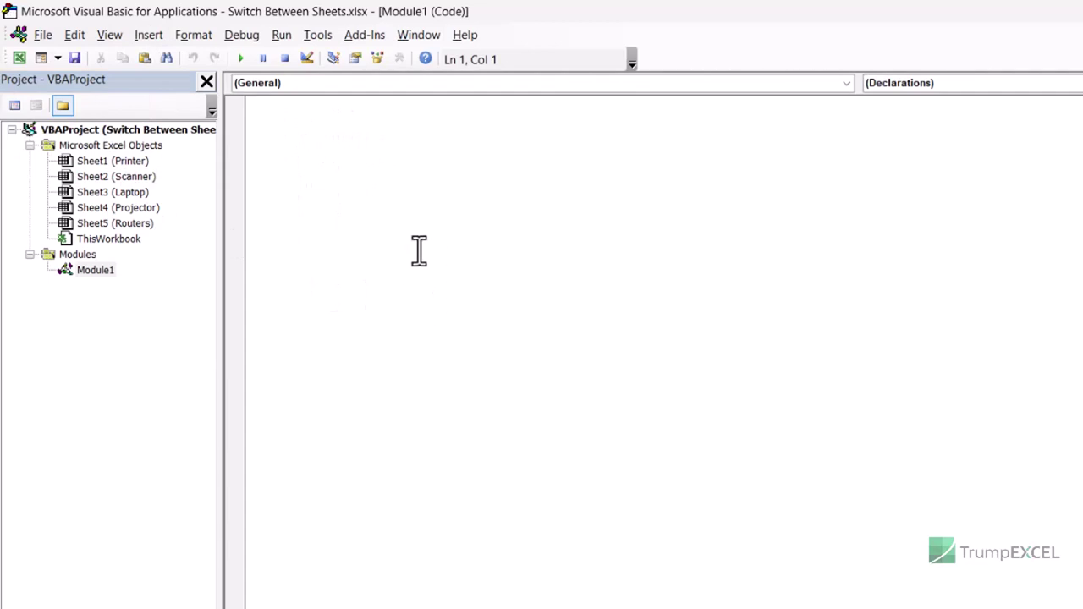
type("'This macro code has been developed by Sumit Bansal of https://trumpexcel.com Sub SwitchSheets() If ActiveSheet.Name = \"Scanner\" Then Sheets(\"Projector\").Activate Else Sheets(\"Scanner\").Activate End If End Sub")
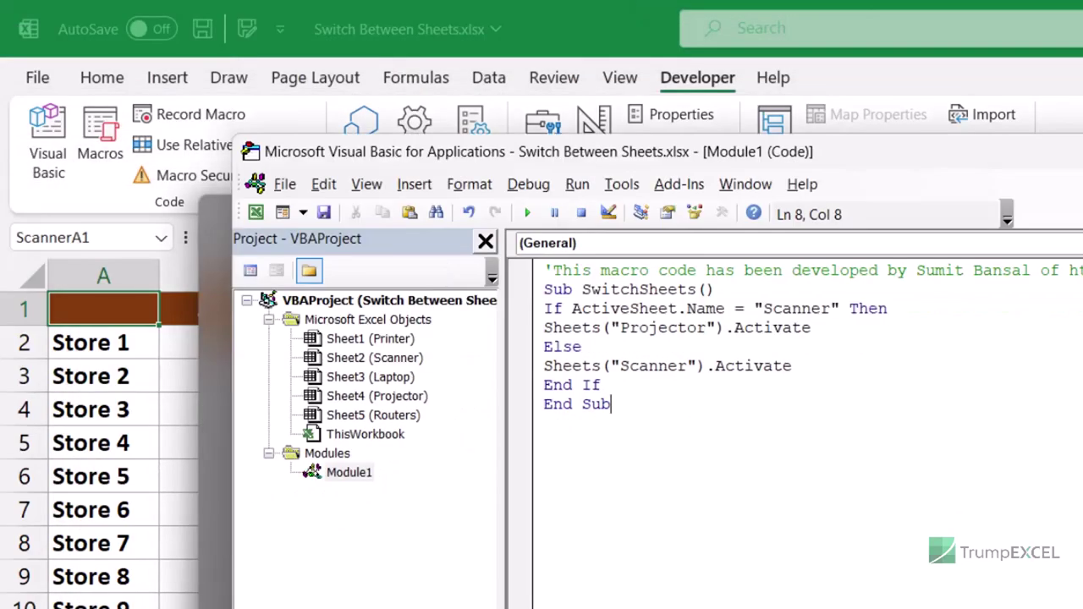
Switch between the workbook and the Visual Basic editor, and examine the Projector sheet name in the SwitchSheets code
key("alt+Tab")
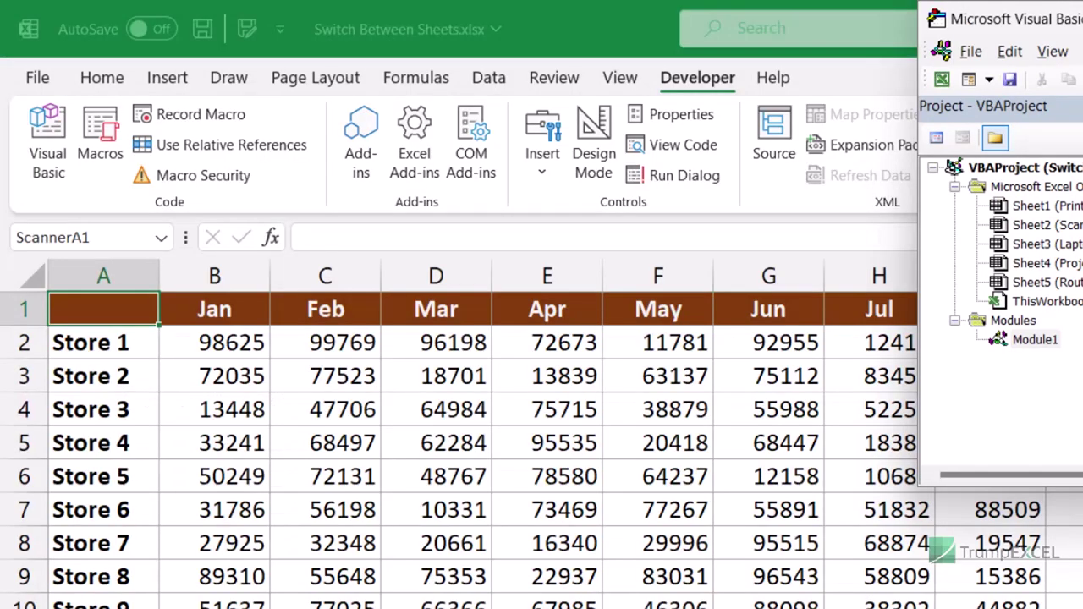
key("alt+F11")
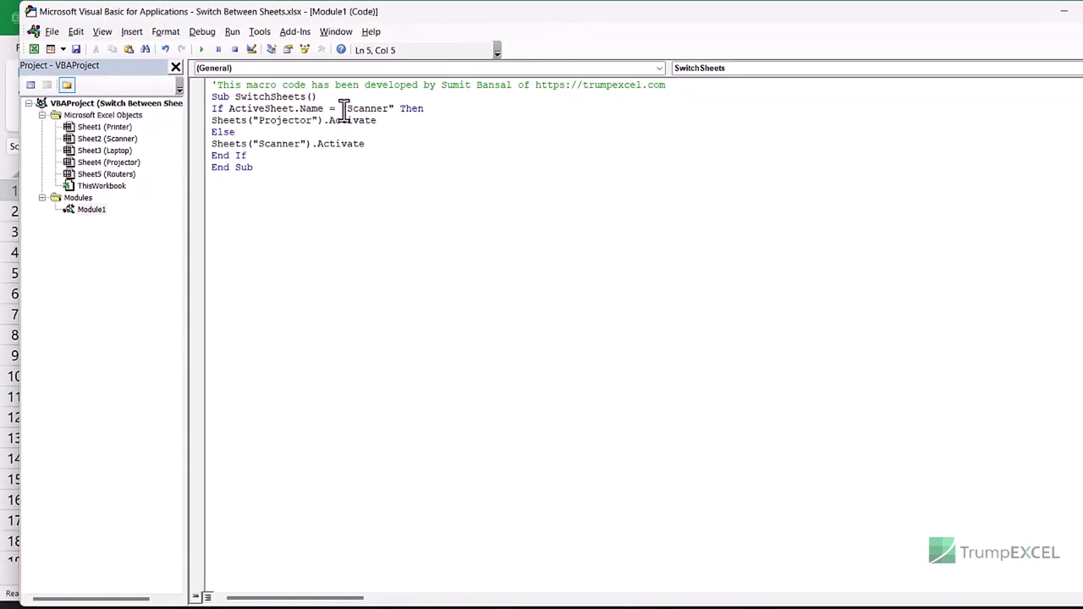
left_click_drag(311, 121, 255, 127)
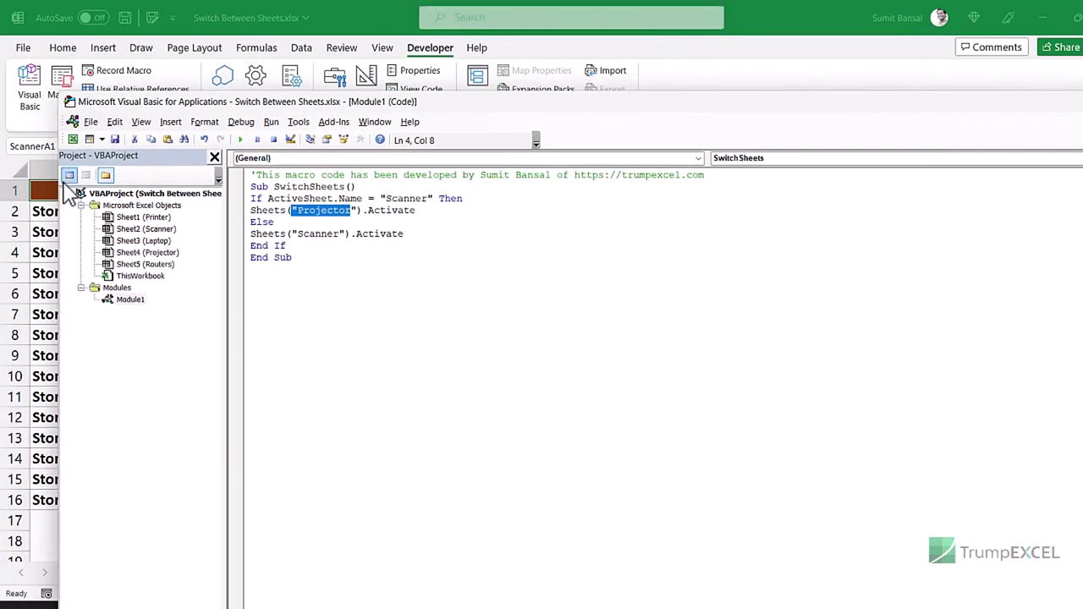
Move and shorten the Visual Basic editor window so the workbook's sheet tabs and data can be seen beneath it
left_click_drag(127, 101, 668, 101)
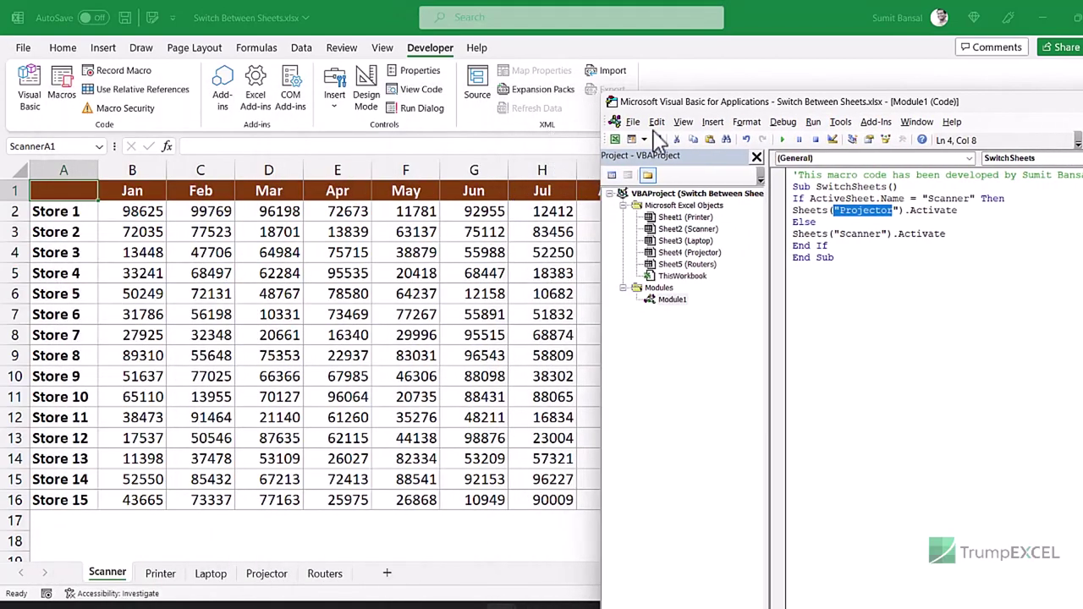
left_click_drag(1014, 109, 833, 28)
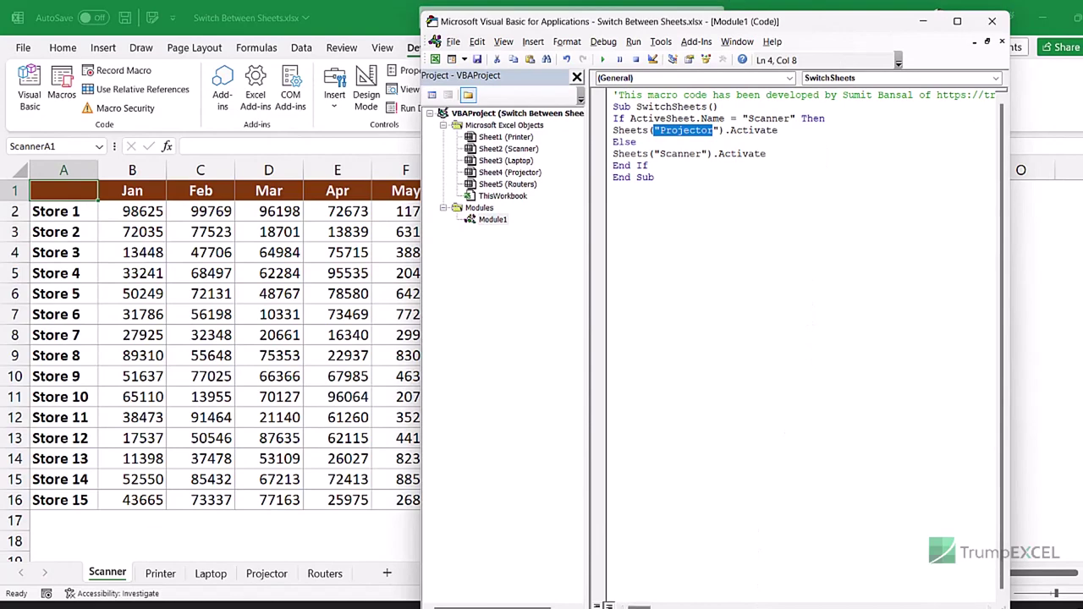
left_click_drag(759, 606, 756, 345)
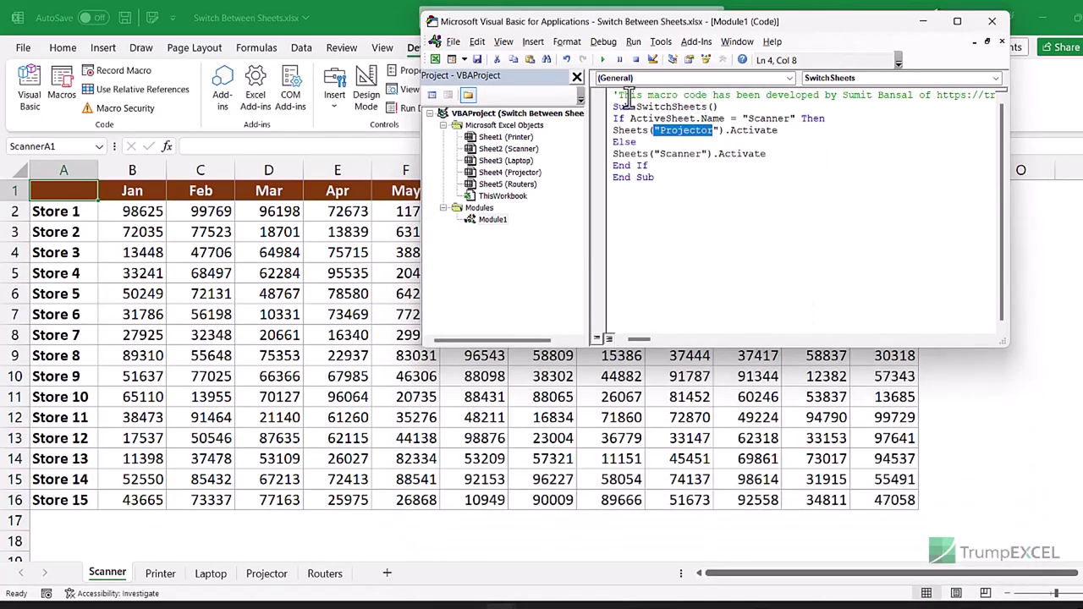
Run the SwitchSheets macro twice from the Visual Basic editor to toggle between Scanner and Projector, and close the editor
left_click(630, 119)
left_click(604, 61)
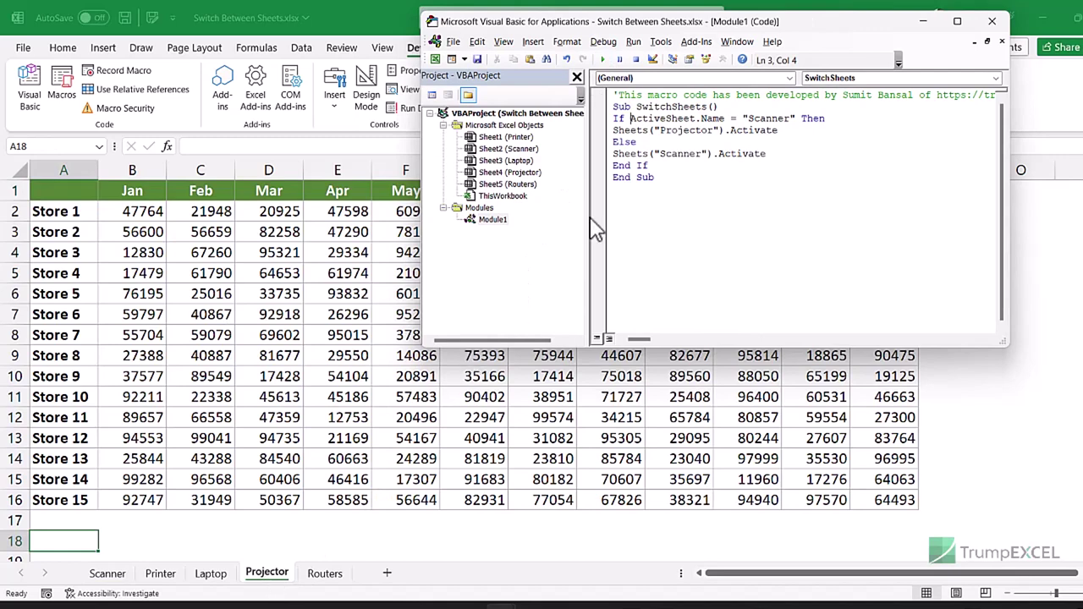
left_click(603, 60)
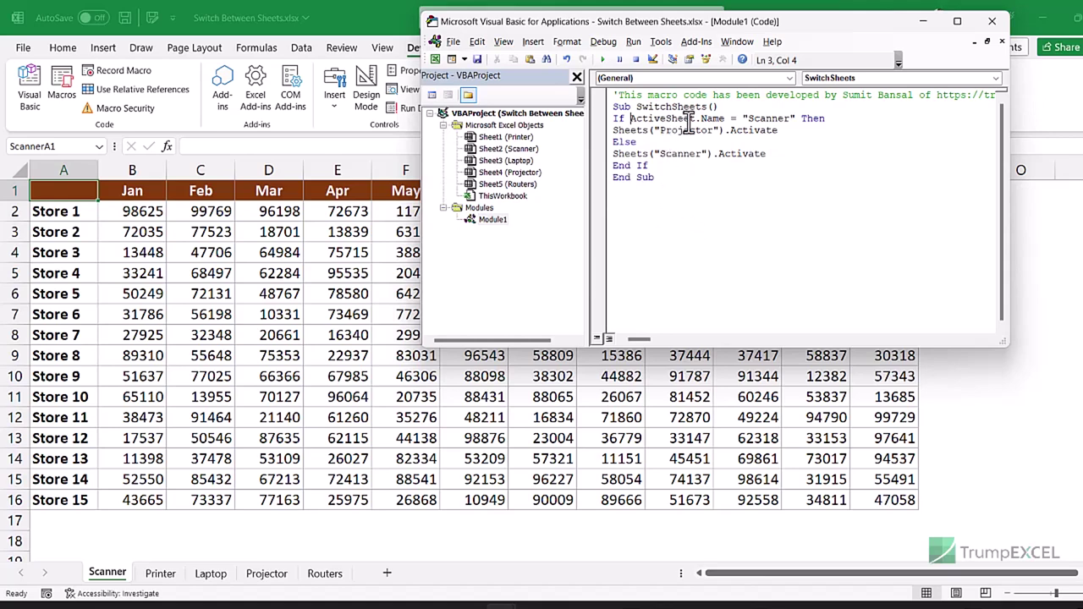
left_click(992, 21)
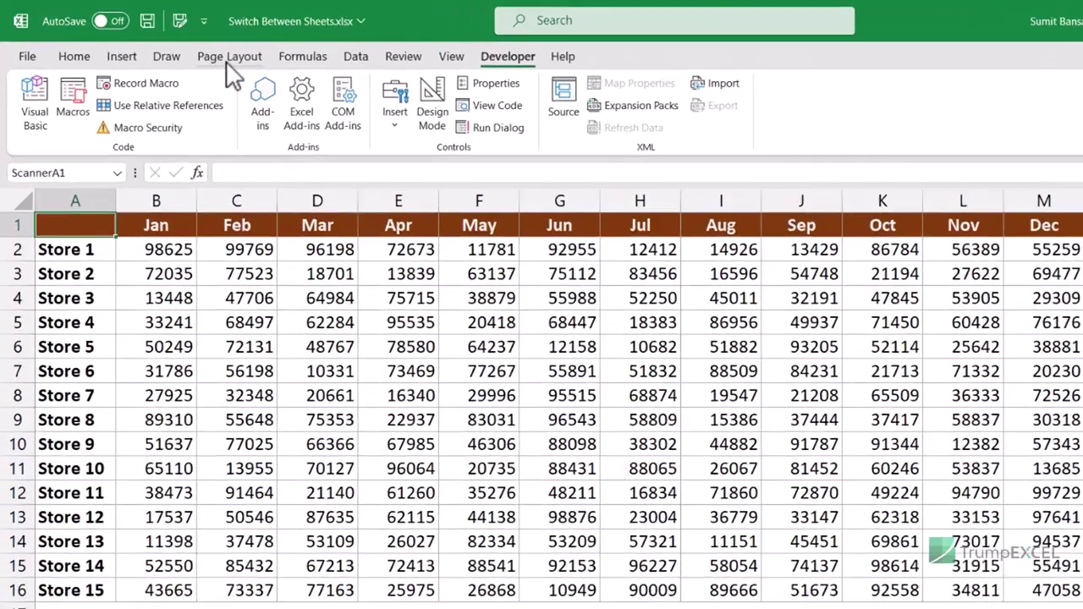
Add the SwitchSheets macro to the Quick Access Toolbar for all documents
right_click(229, 64)
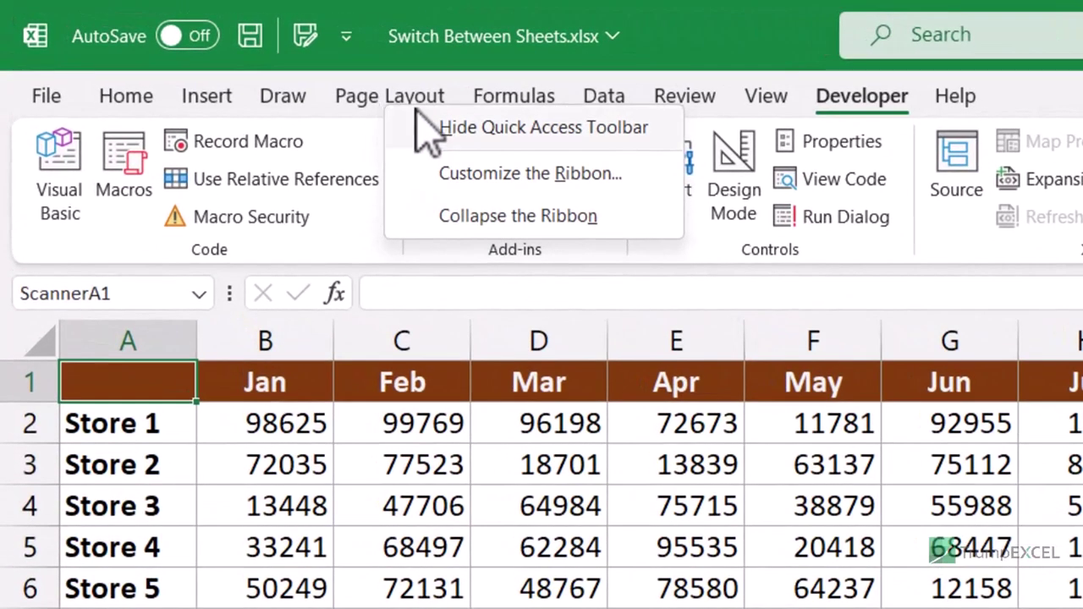
left_click(491, 188)
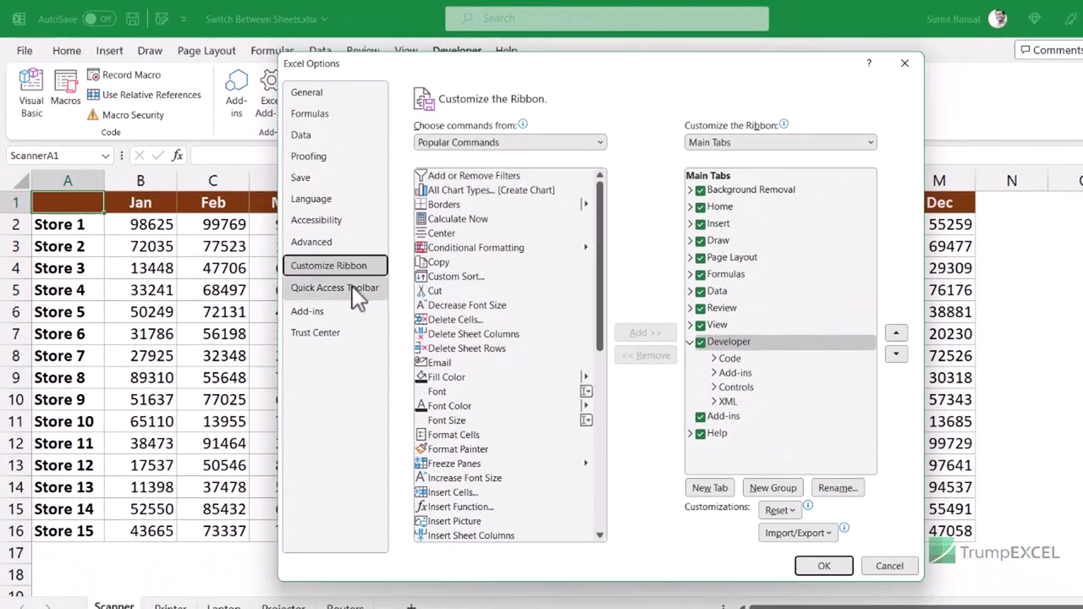
left_click(421, 344)
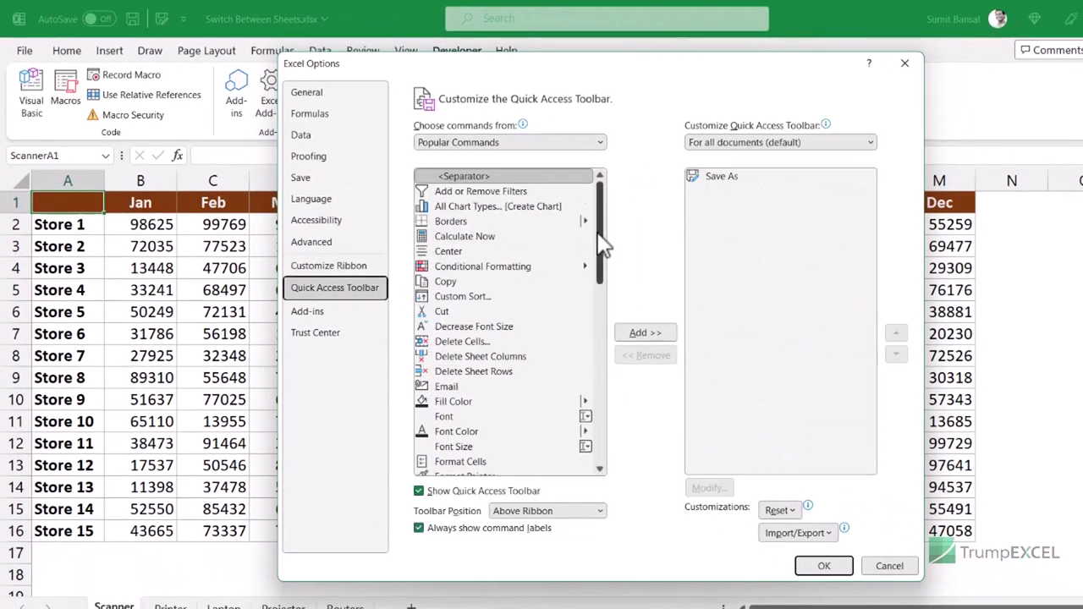
left_click(599, 142)
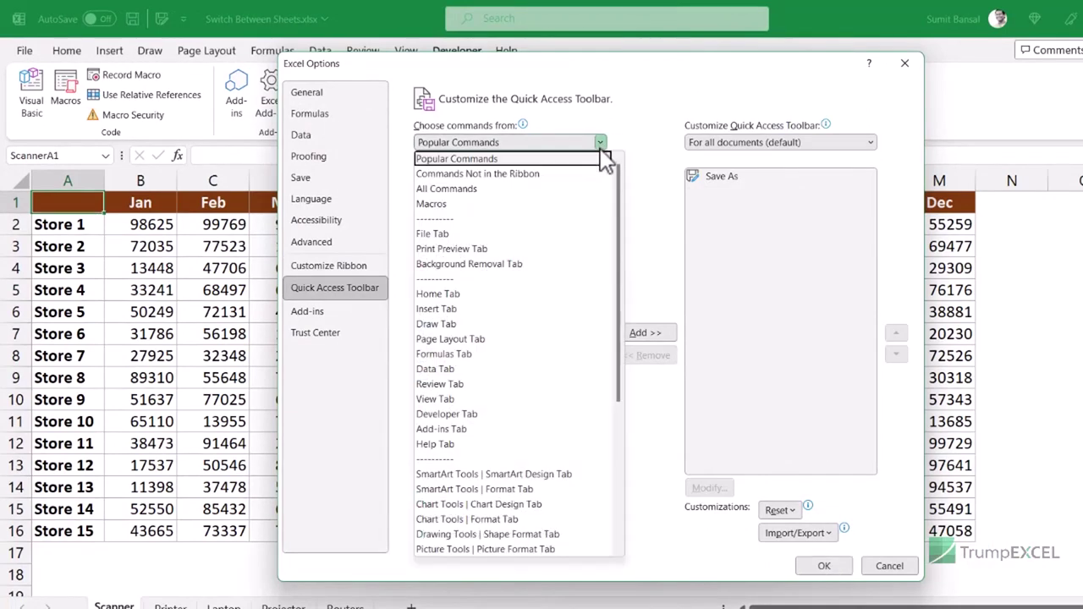
left_click(508, 205)
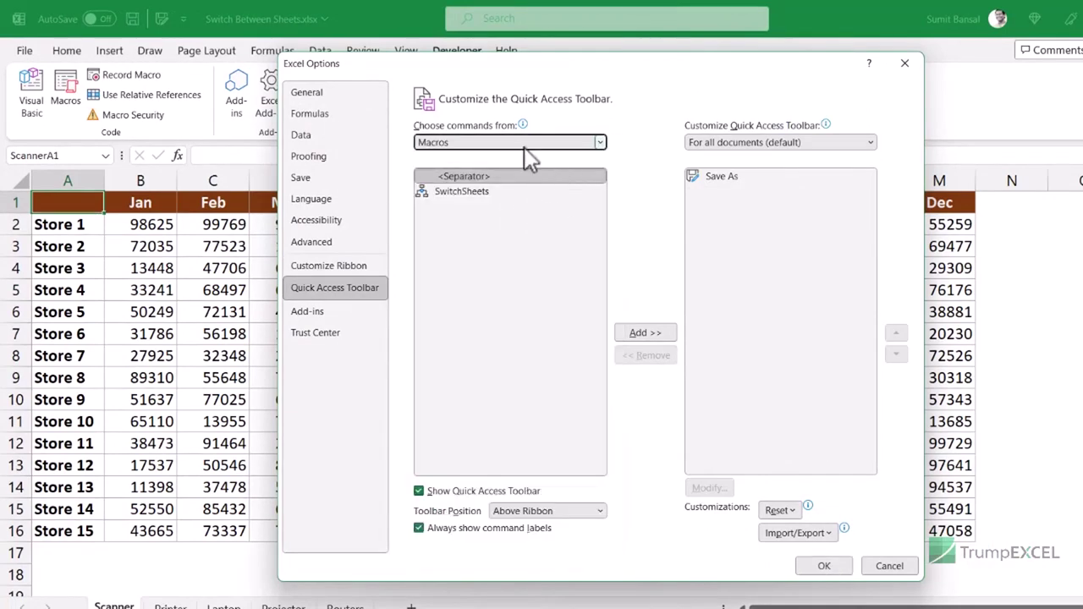
left_click(472, 194)
left_click(649, 335)
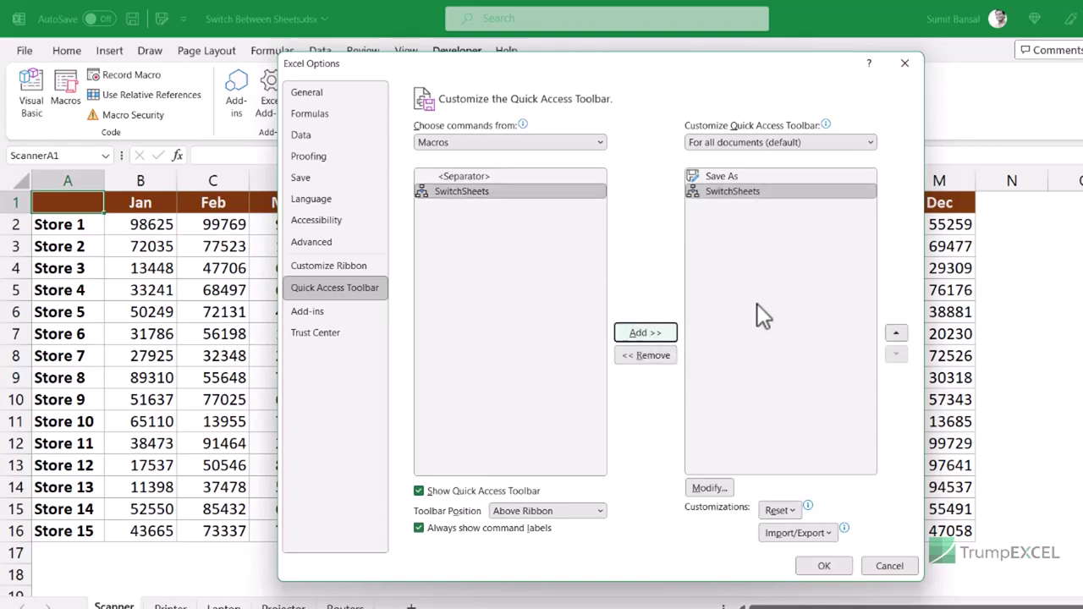
left_click(823, 567)
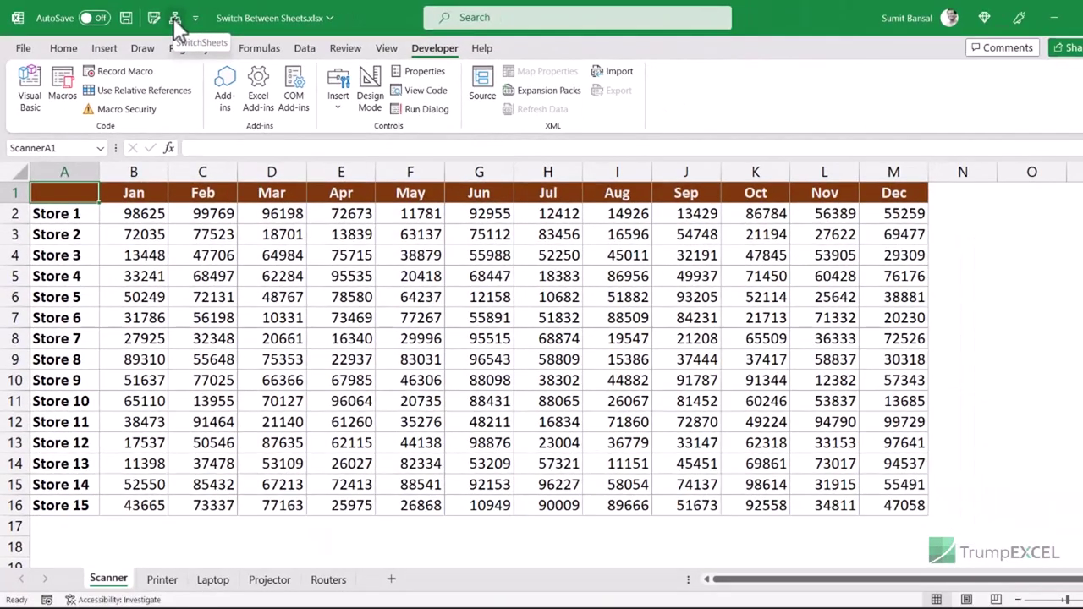
Test the SwitchSheets shortcut on the Quick Access Toolbar by toggling repeatedly between Scanner and Projector, ending on Projector
left_click(175, 19)
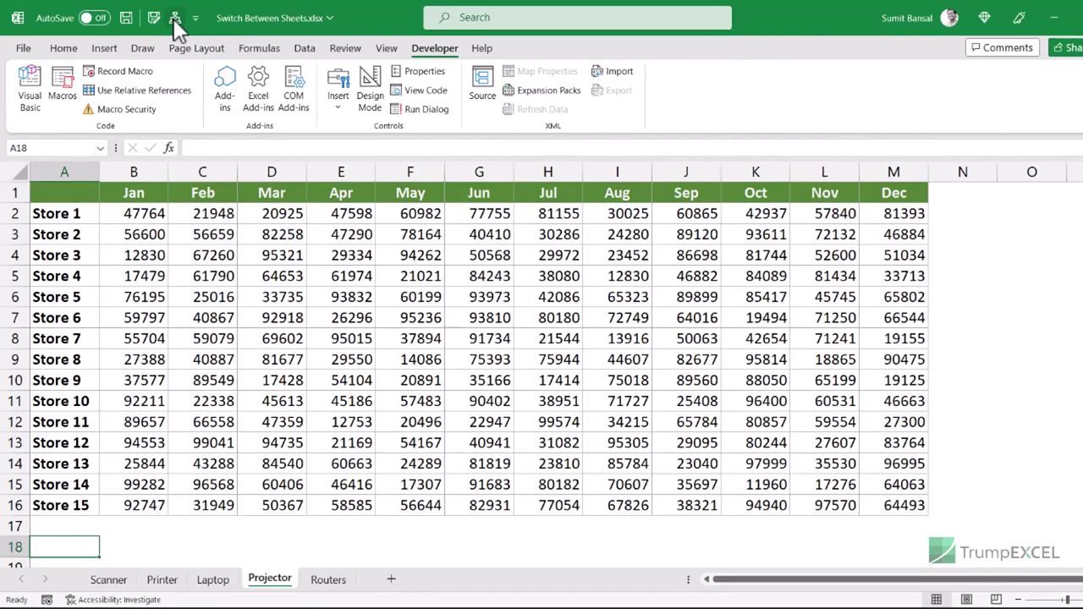
left_click(173, 19)
left_click(173, 18)
left_click(173, 18)
left_click(174, 18)
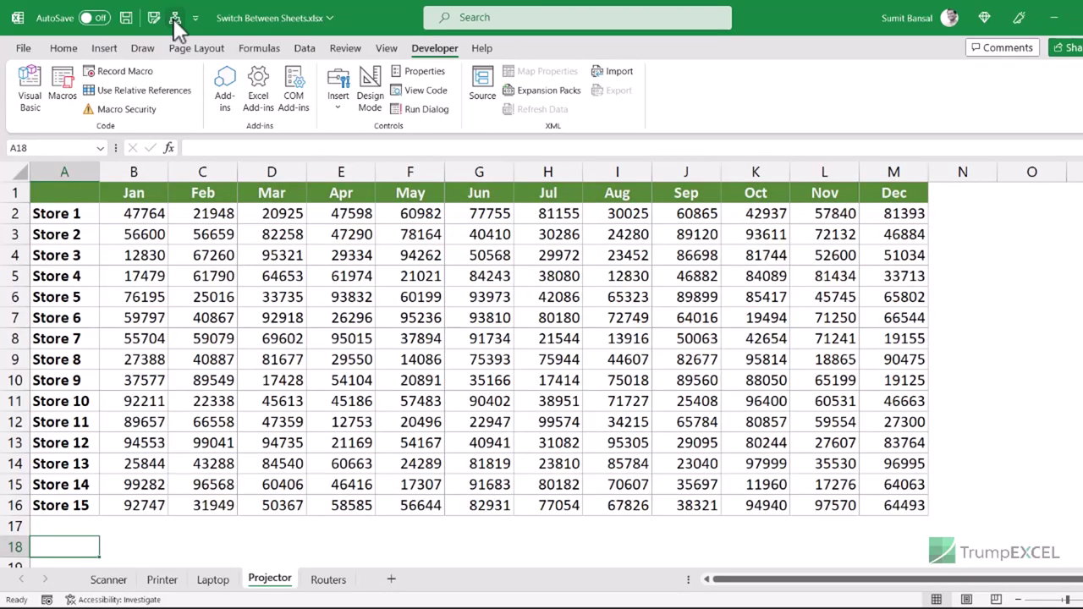